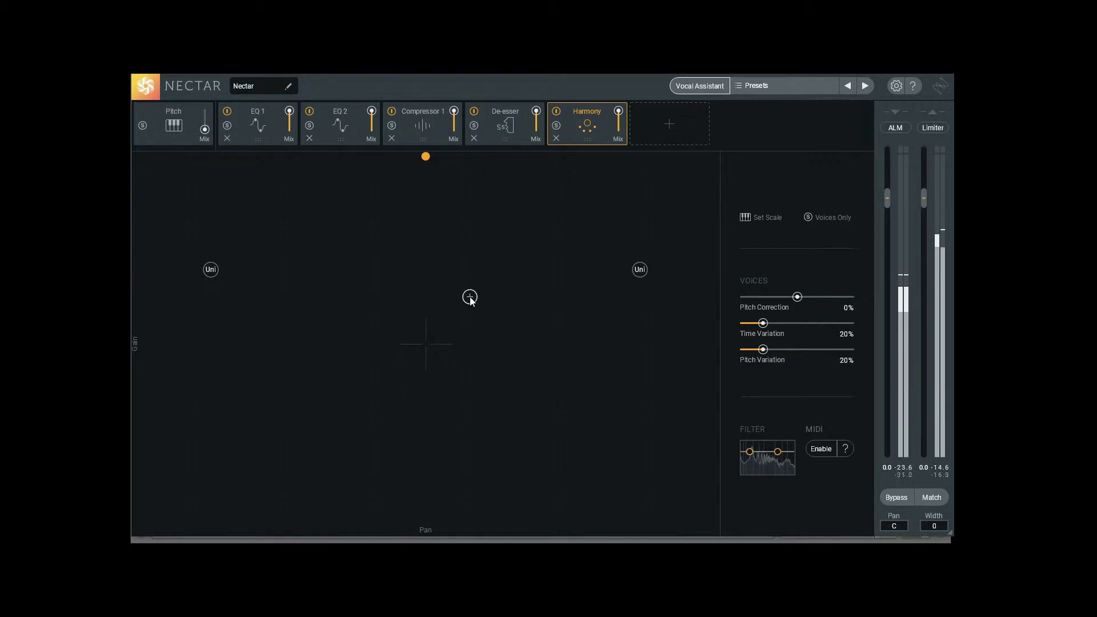
Start playback and pan the two unison voices to about -72 left and 78 right, near -5 dB.
{"action": "mouse_move", "coordinate": [208, 270]}
{"action": "left_mouse_down"}
{"action": "mouse_move", "coordinate": [223, 195]}
{"action": "mouse_move", "coordinate": [221, 500]}
{"action": "mouse_move", "coordinate": [219, 420]}
{"action": "mouse_move", "coordinate": [223, 476]}
{"action": "left_mouse_up"}
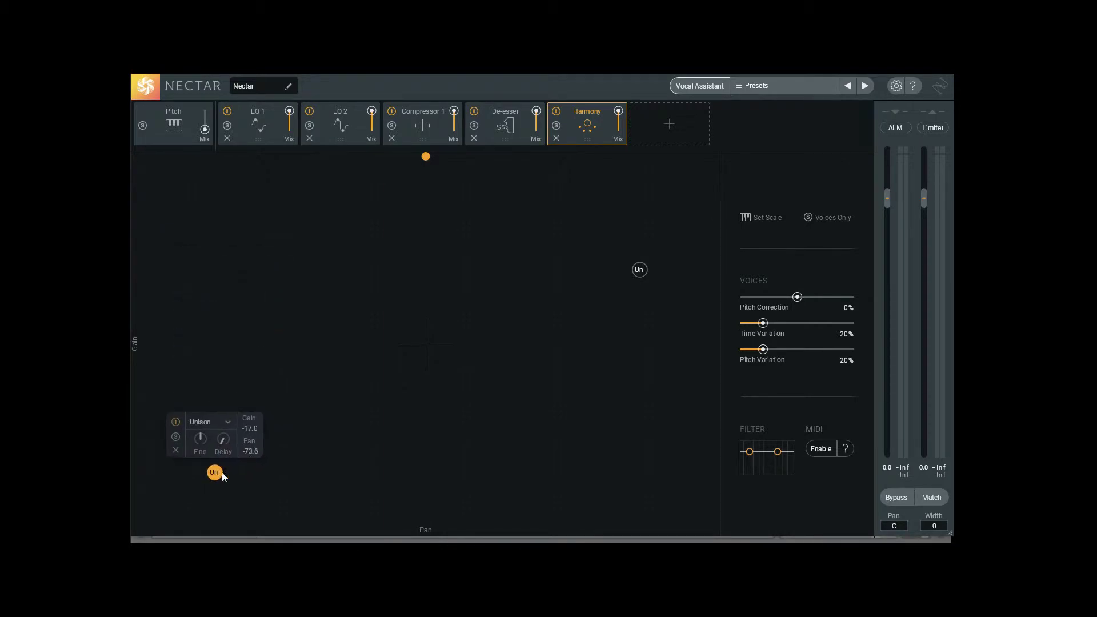
{"action": "key", "text": "space"}
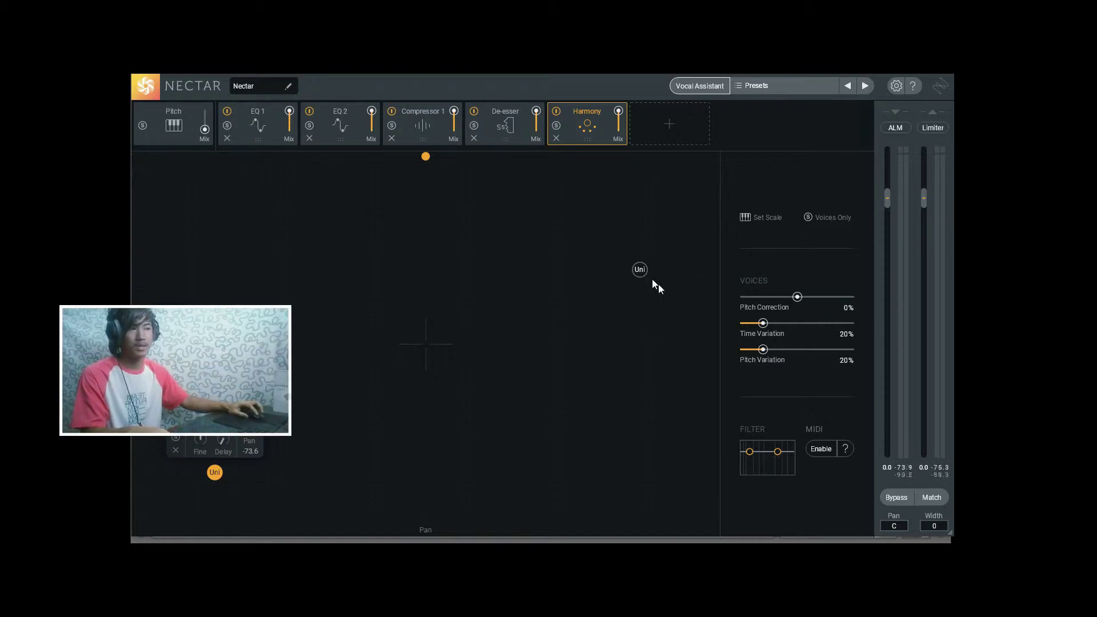
{"action": "left_click_drag", "start_coordinate": [640, 269], "coordinate": [631, 262]}
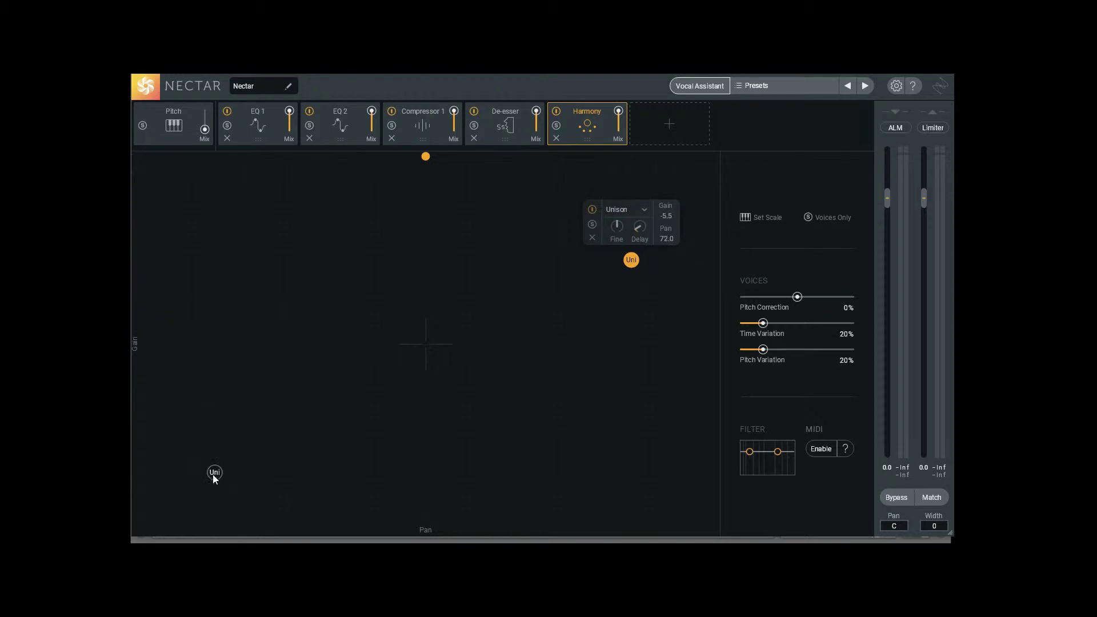
{"action": "mouse_move", "coordinate": [214, 472]}
{"action": "left_mouse_down"}
{"action": "mouse_move", "coordinate": [208, 294]}
{"action": "mouse_move", "coordinate": [219, 254]}
{"action": "left_mouse_up"}
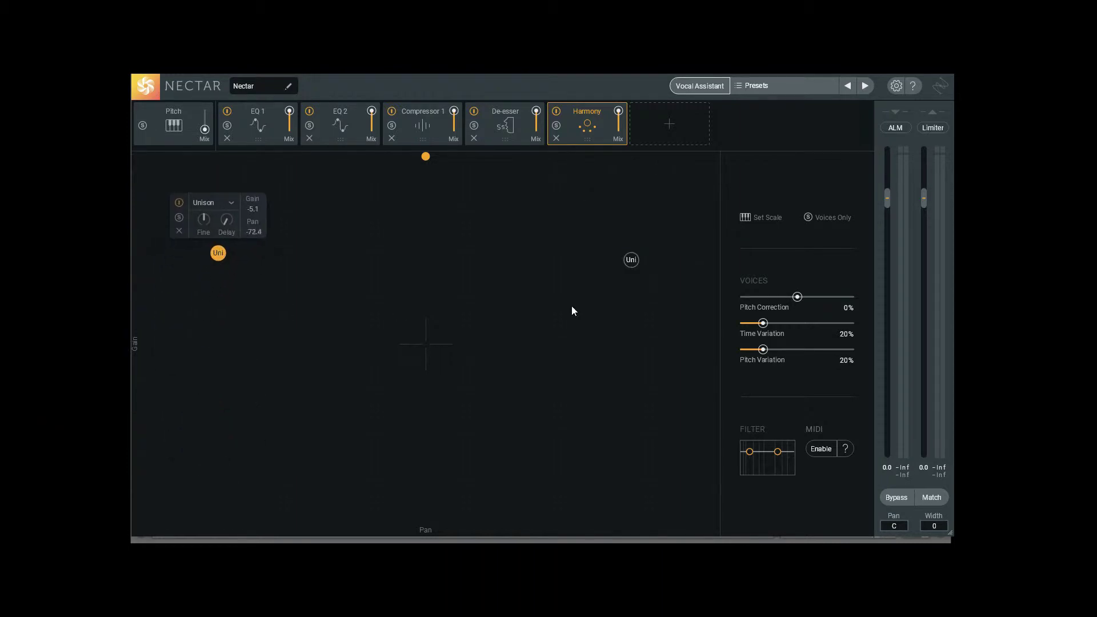
{"action": "left_click_drag", "start_coordinate": [630, 259], "coordinate": [648, 255]}
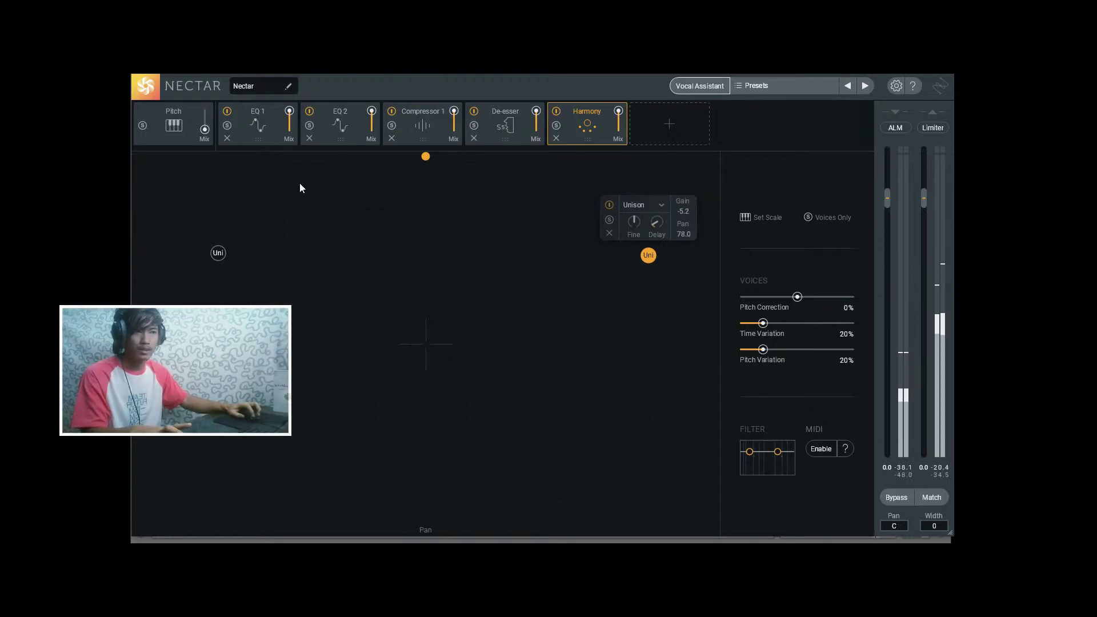
Add a -3rd harmony voice below centre at -15.1 gain and solo it.
{"action": "left_click", "coordinate": [294, 322]}
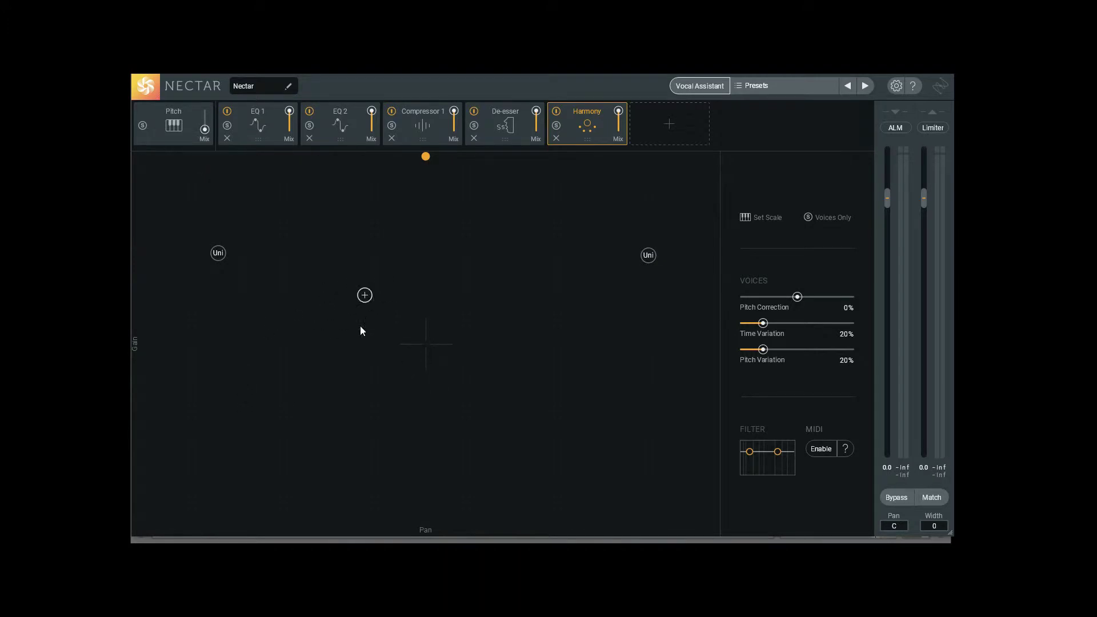
{"action": "left_click", "coordinate": [408, 439]}
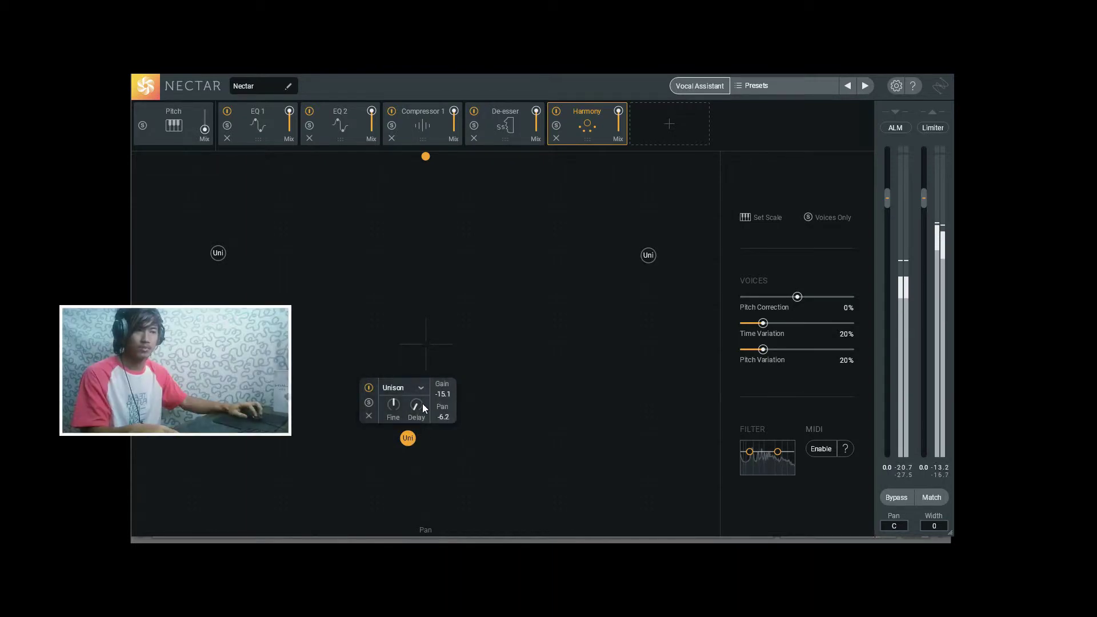
{"action": "left_click", "coordinate": [403, 387]}
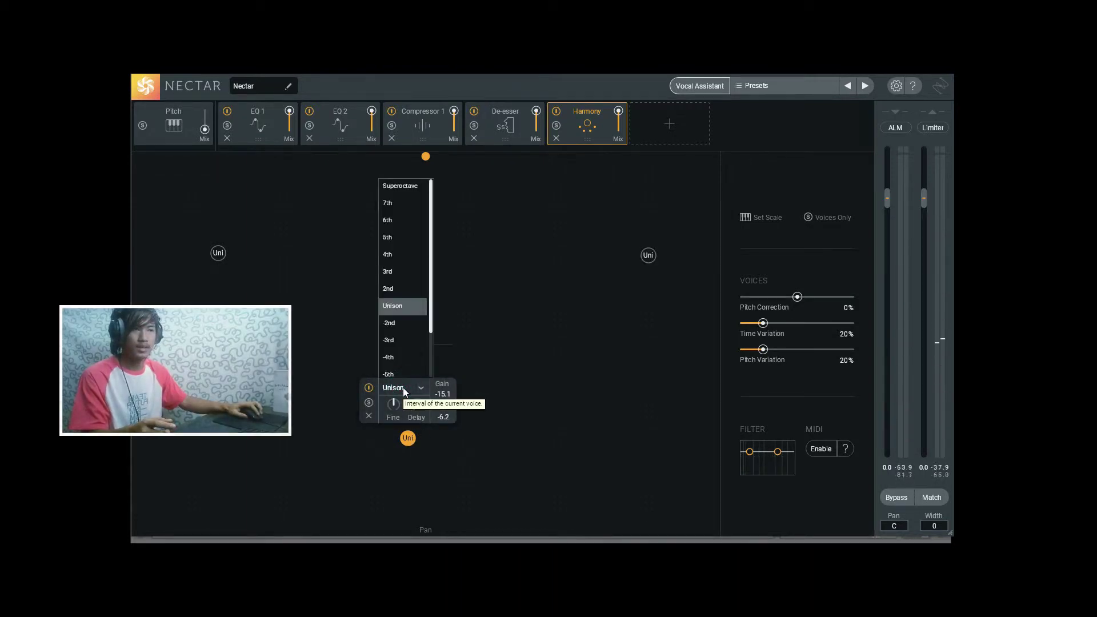
{"action": "scroll", "coordinate": [408, 326], "scroll_direction": "down", "scroll_amount": 3}
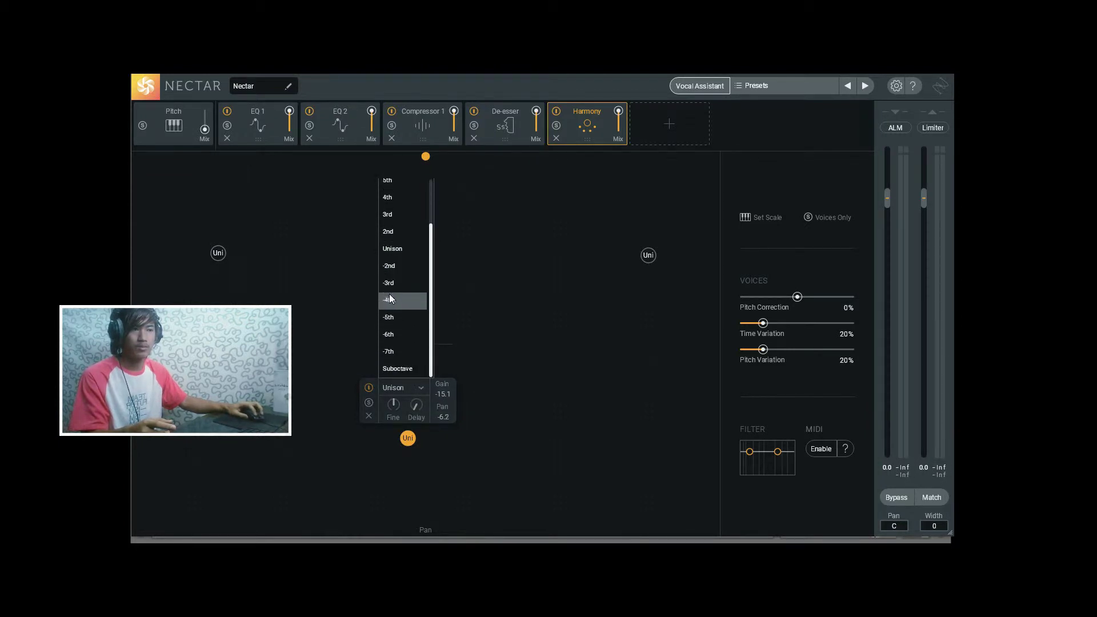
{"action": "left_click", "coordinate": [396, 284]}
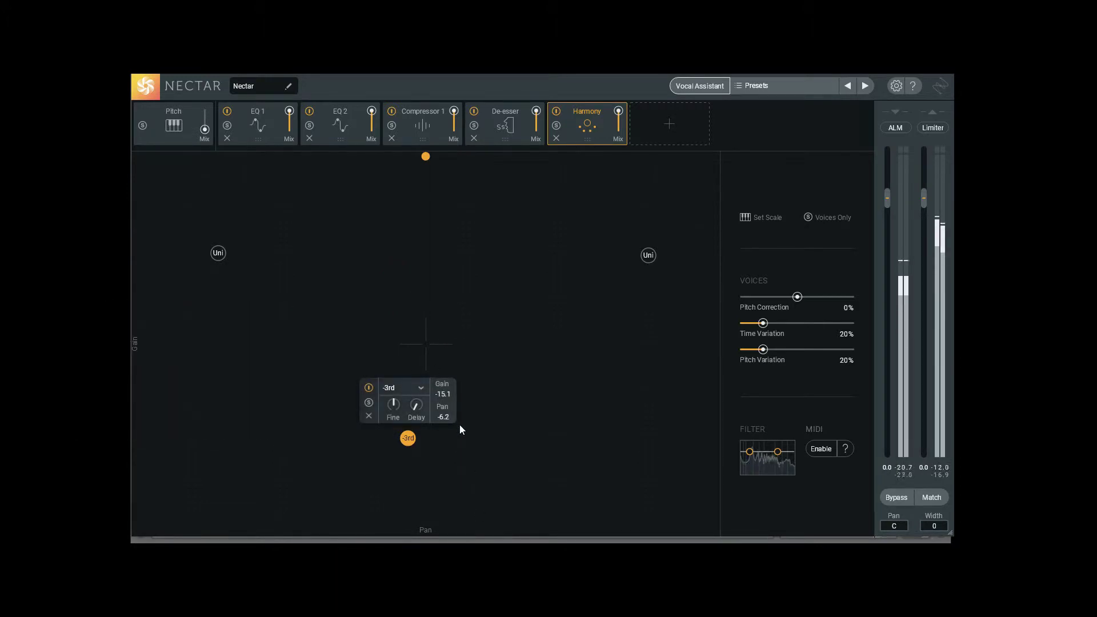
{"action": "double_click", "coordinate": [442, 394]}
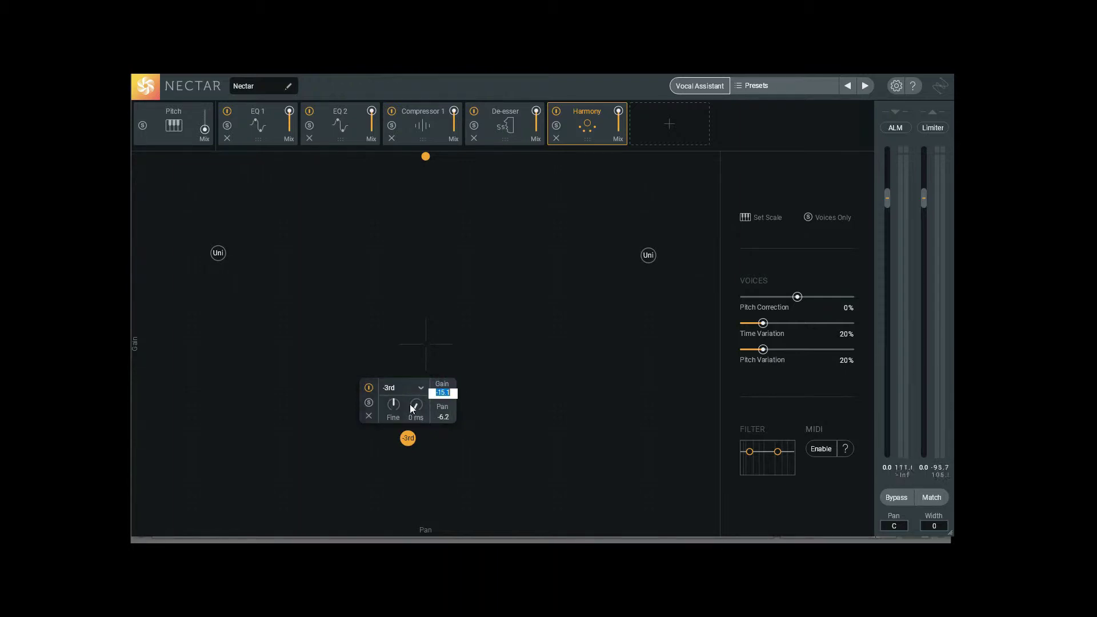
{"action": "left_click", "coordinate": [408, 387]}
{"action": "left_click", "coordinate": [407, 387]}
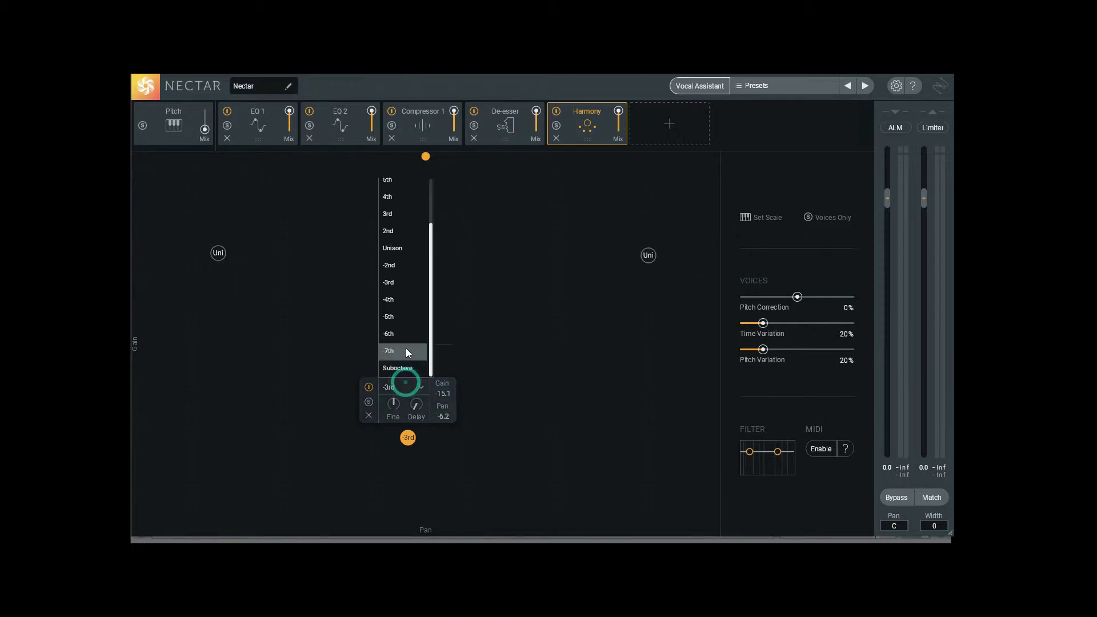
{"action": "left_click", "coordinate": [387, 409]}
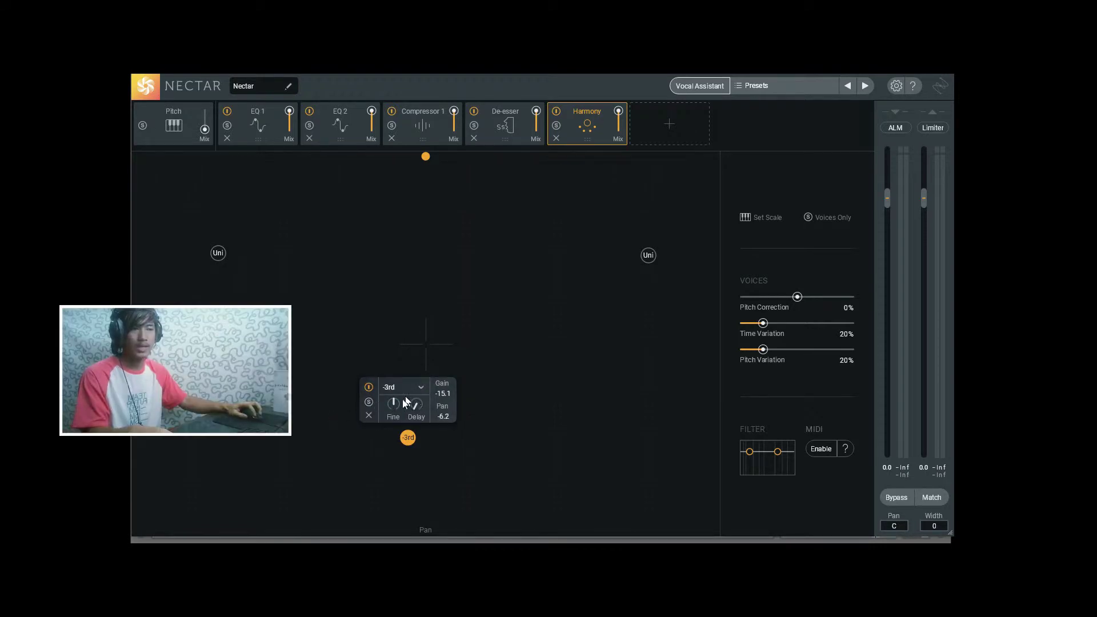
{"action": "left_click", "coordinate": [369, 403]}
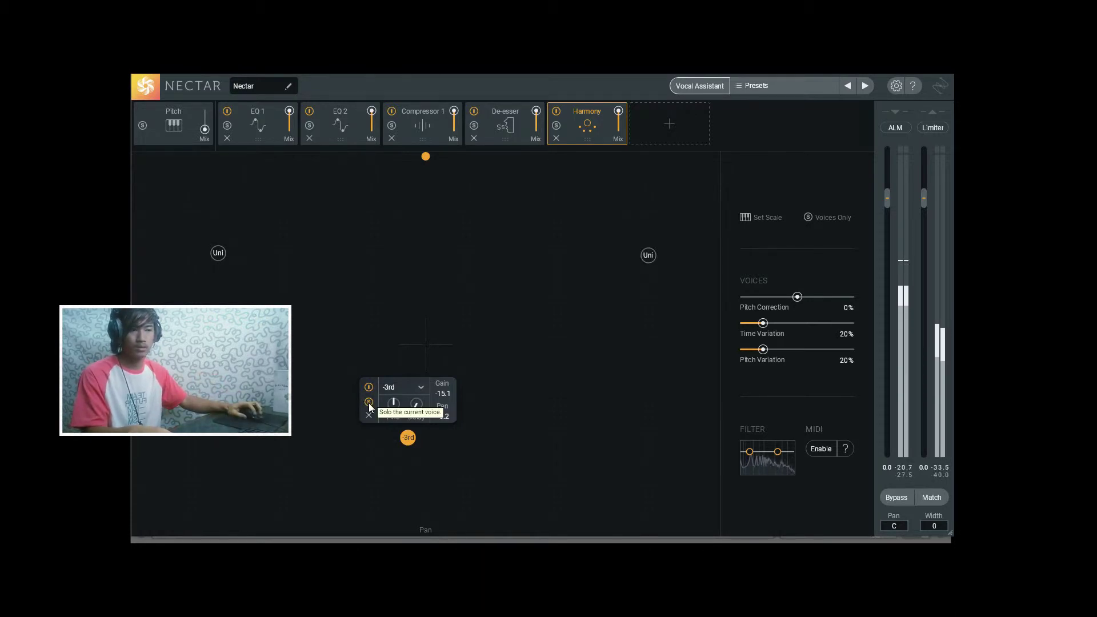
Add two more unison voices and move the right one to pan 44.5 at -12.0.
{"action": "left_click", "coordinate": [283, 377]}
{"action": "left_click", "coordinate": [503, 365]}
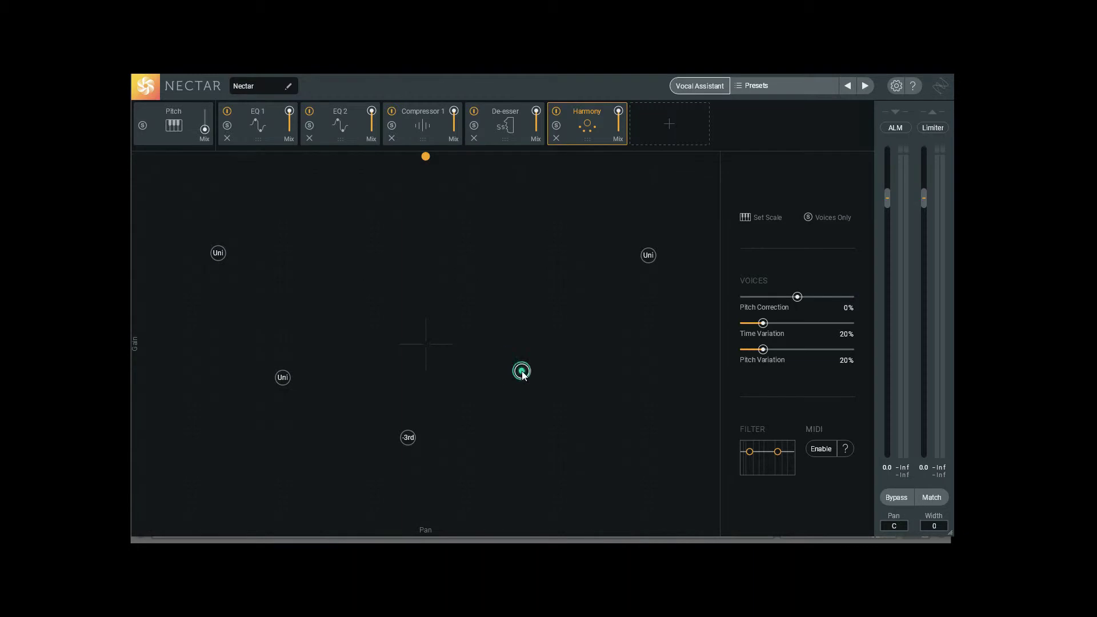
{"action": "left_click_drag", "start_coordinate": [521, 372], "coordinate": [553, 380]}
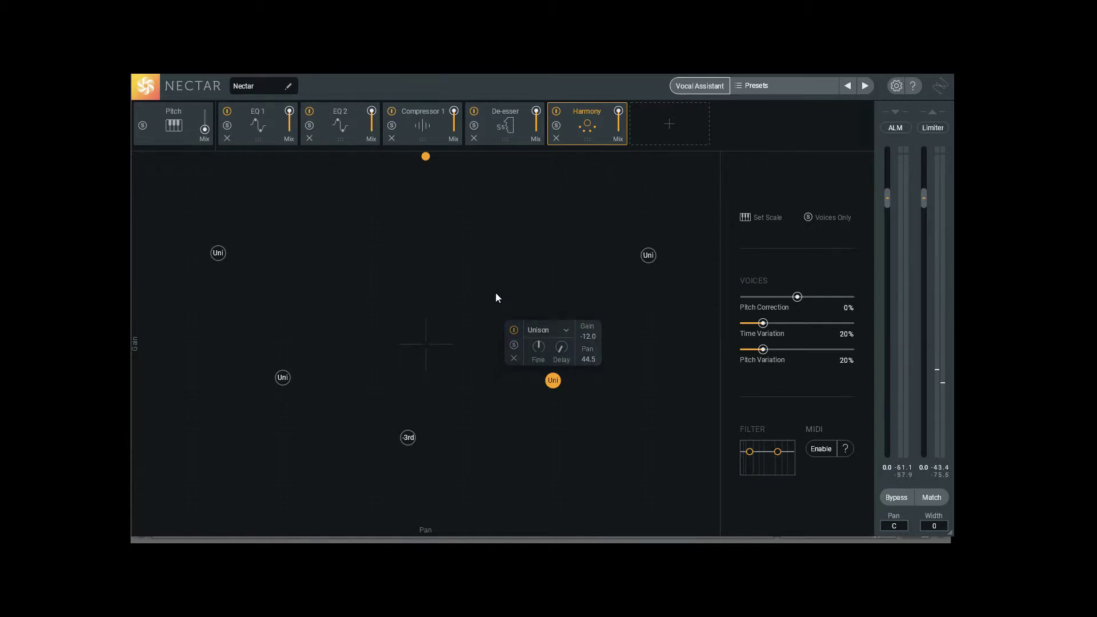
Add Reverb, then Saturation, to the end of the vocal's Nectar chain.
{"action": "left_click", "coordinate": [675, 114]}
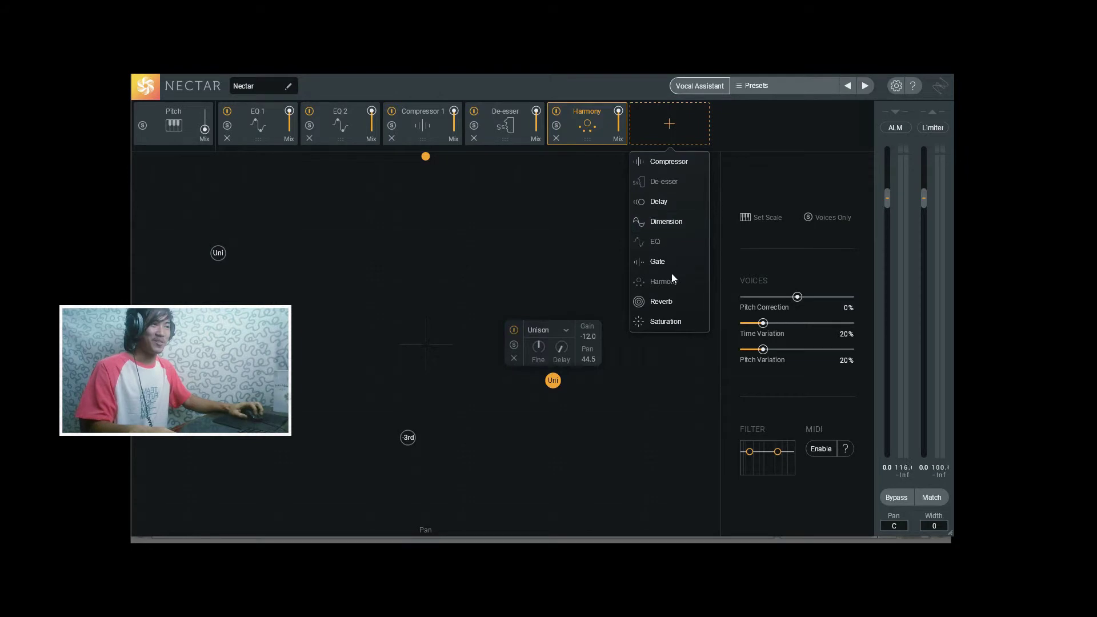
{"action": "left_click", "coordinate": [669, 300]}
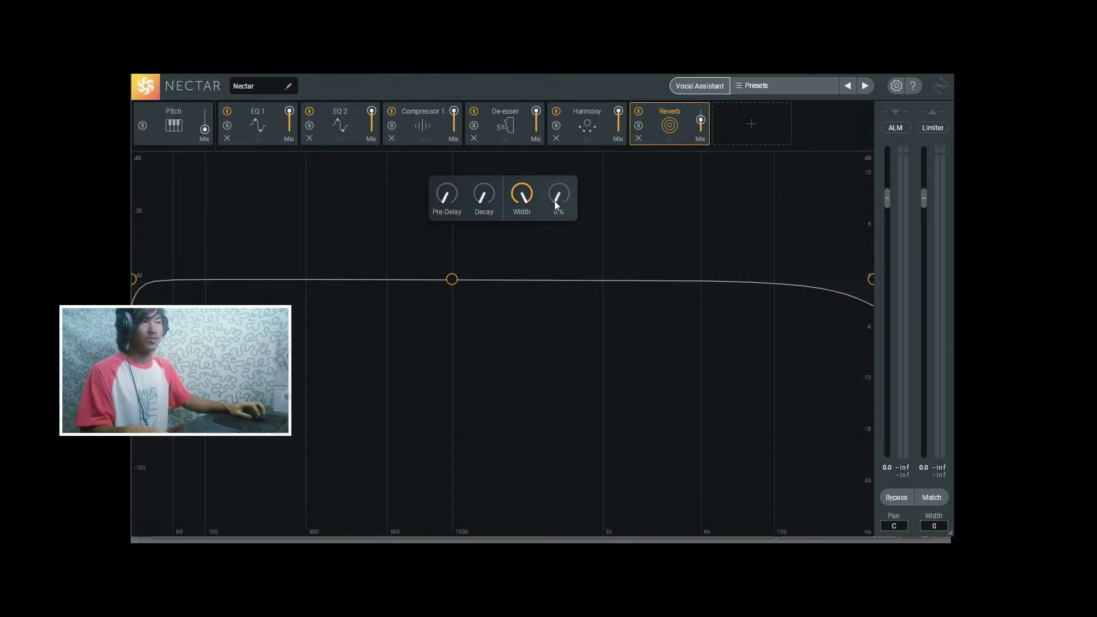
{"action": "left_click", "coordinate": [768, 123]}
{"action": "left_click", "coordinate": [759, 319]}
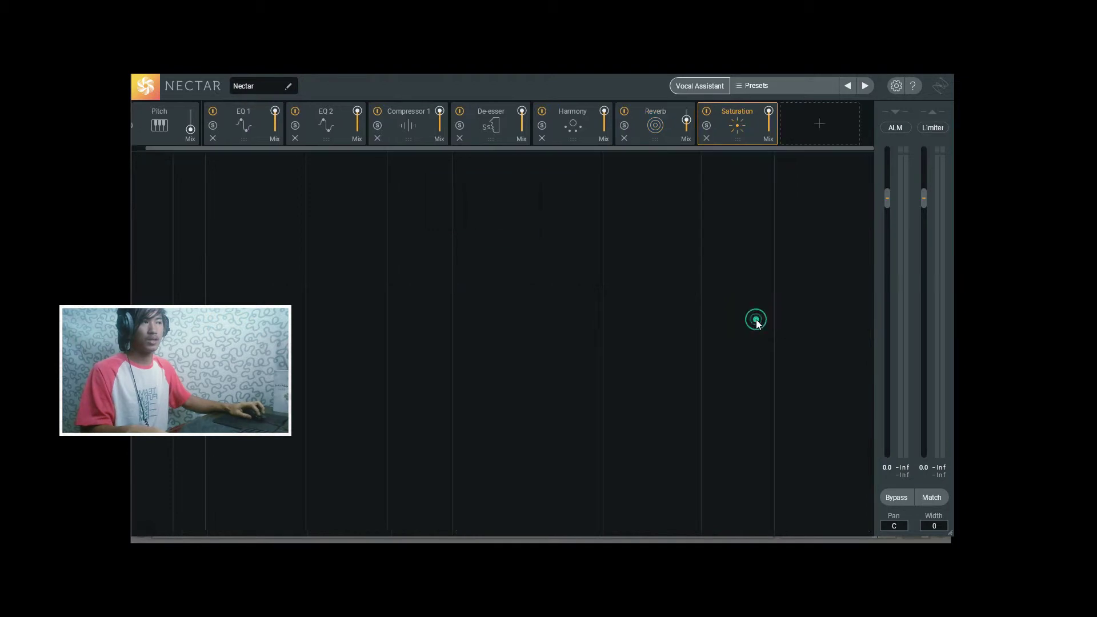
{"action": "left_click", "coordinate": [666, 137]}
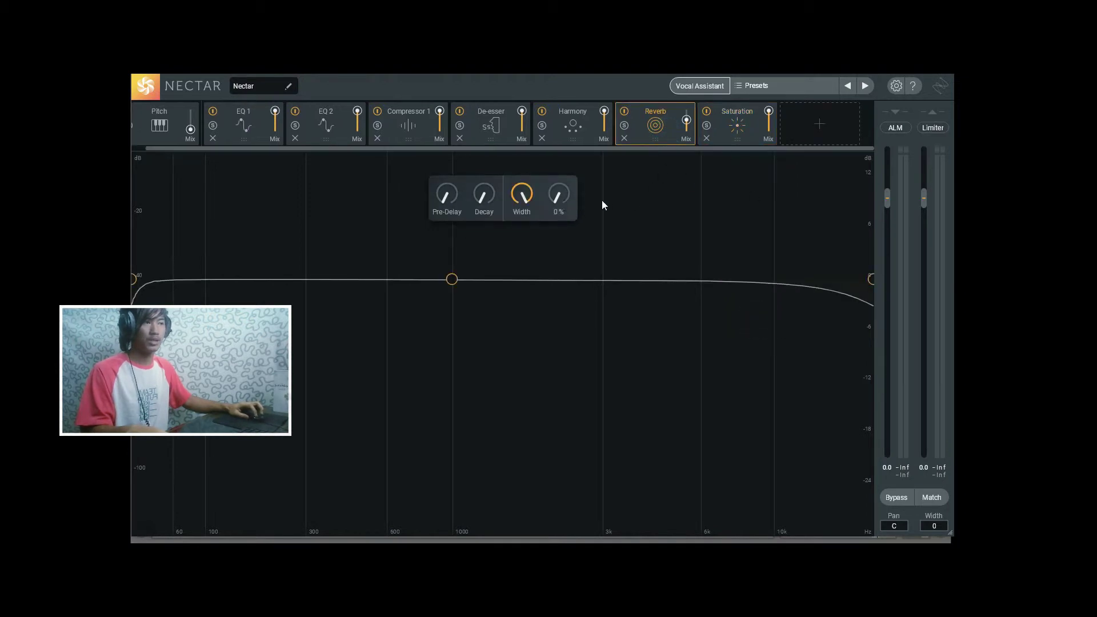
{"action": "left_click", "coordinate": [720, 128]}
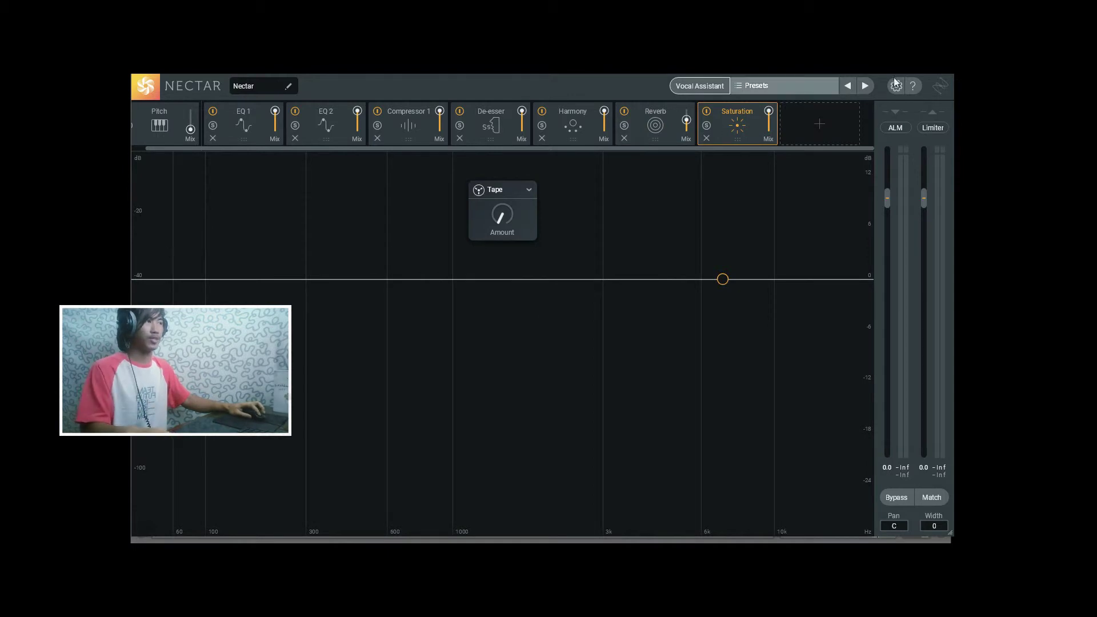
Switch to the Nectar 3 instance on track 5, Operator.
{"action": "left_click", "coordinate": [952, 76]}
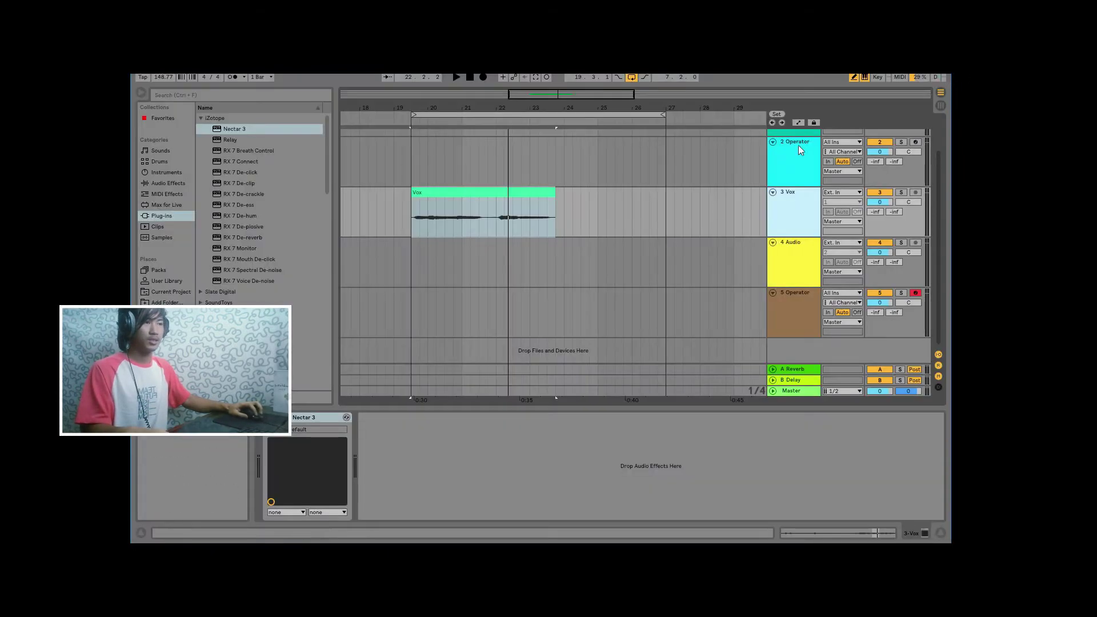
{"action": "left_click", "coordinate": [812, 323]}
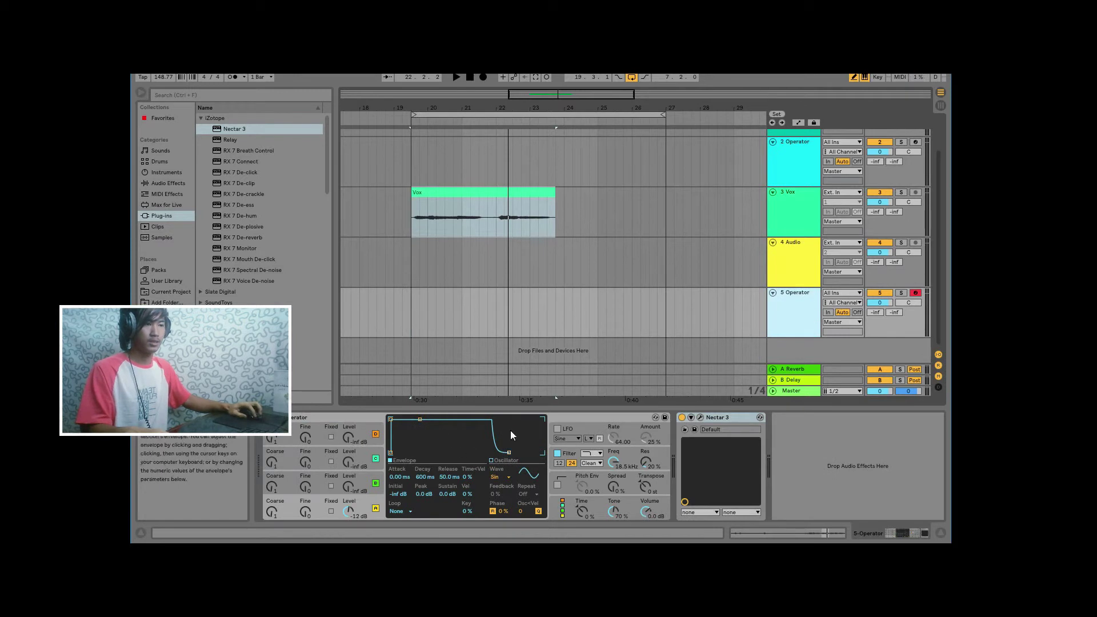
{"action": "left_click", "coordinate": [699, 417]}
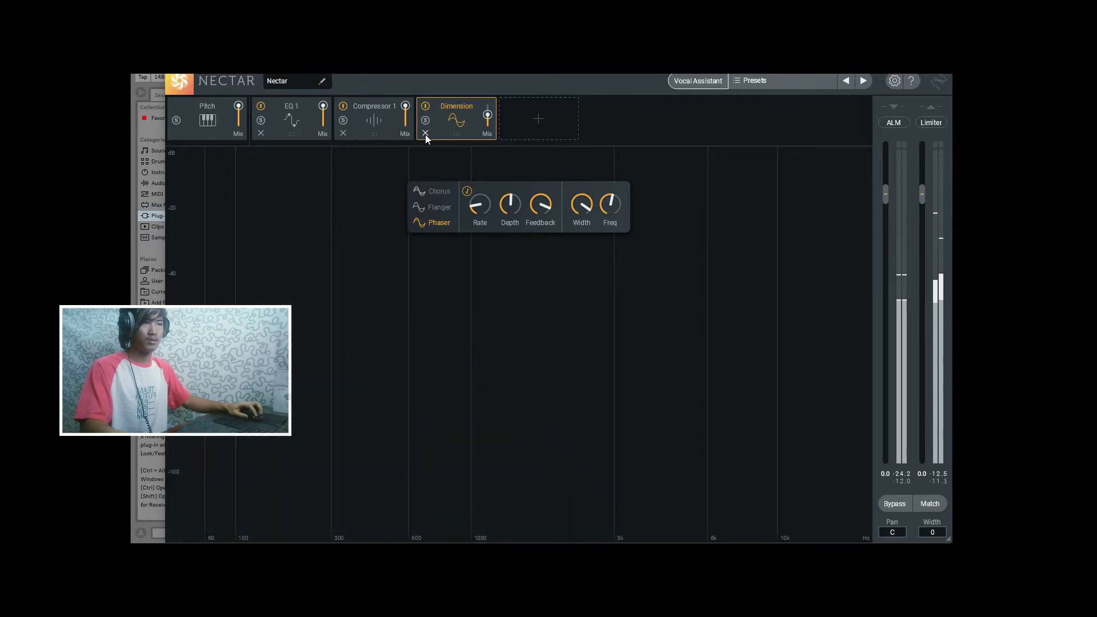
Remove Dimension from the Operator chain, add Saturation, and show its saturation-type list.
{"action": "left_click", "coordinate": [425, 134]}
{"action": "left_click", "coordinate": [452, 109]}
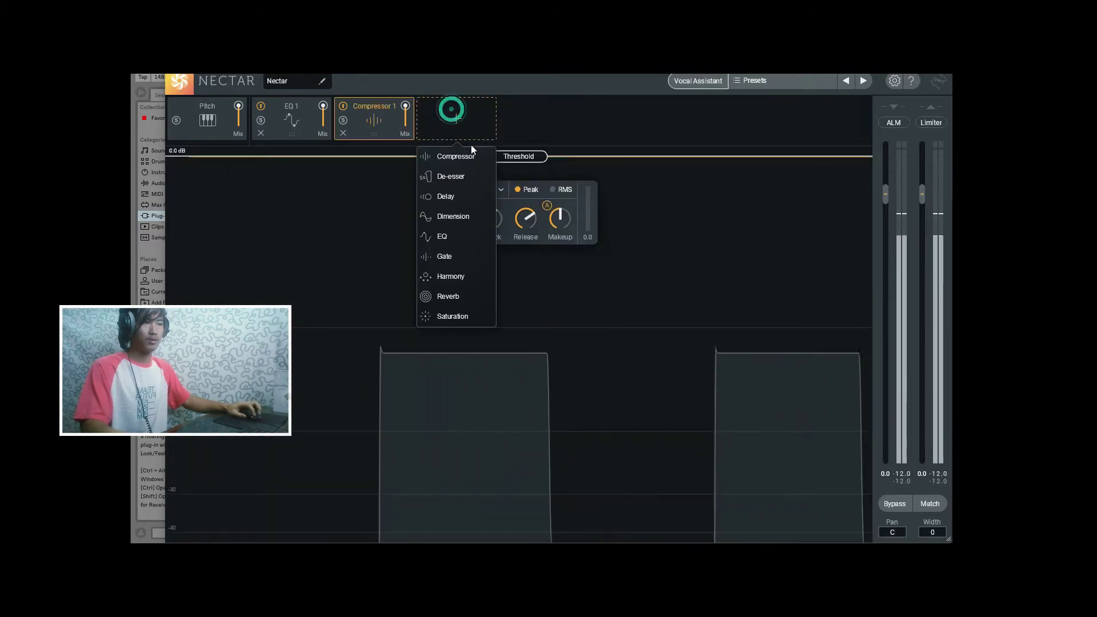
{"action": "left_click", "coordinate": [463, 315]}
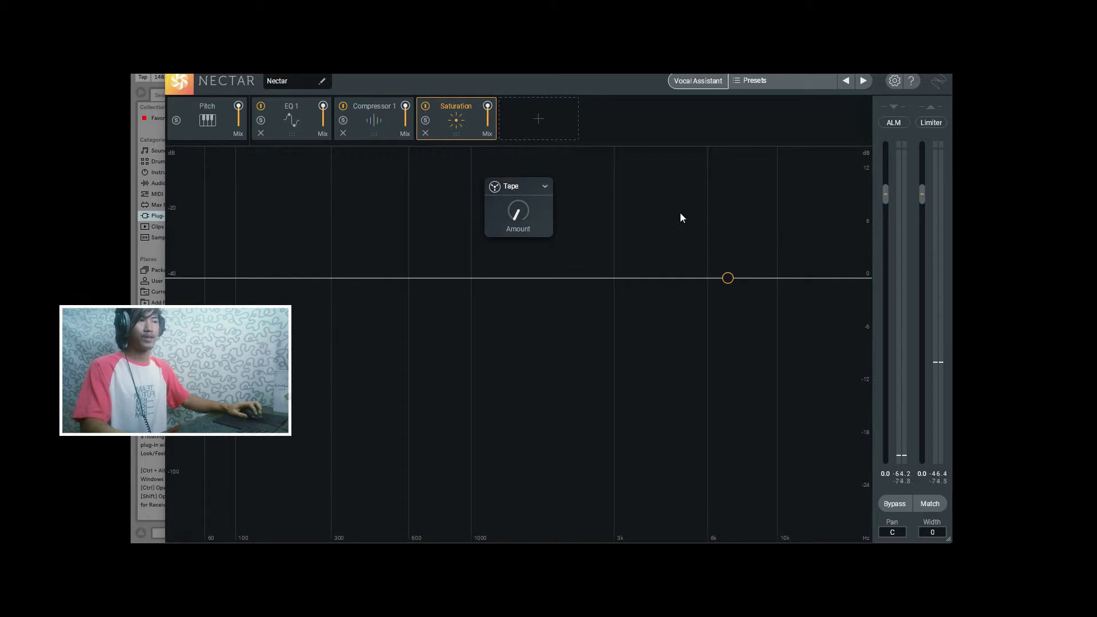
{"action": "left_click", "coordinate": [530, 184]}
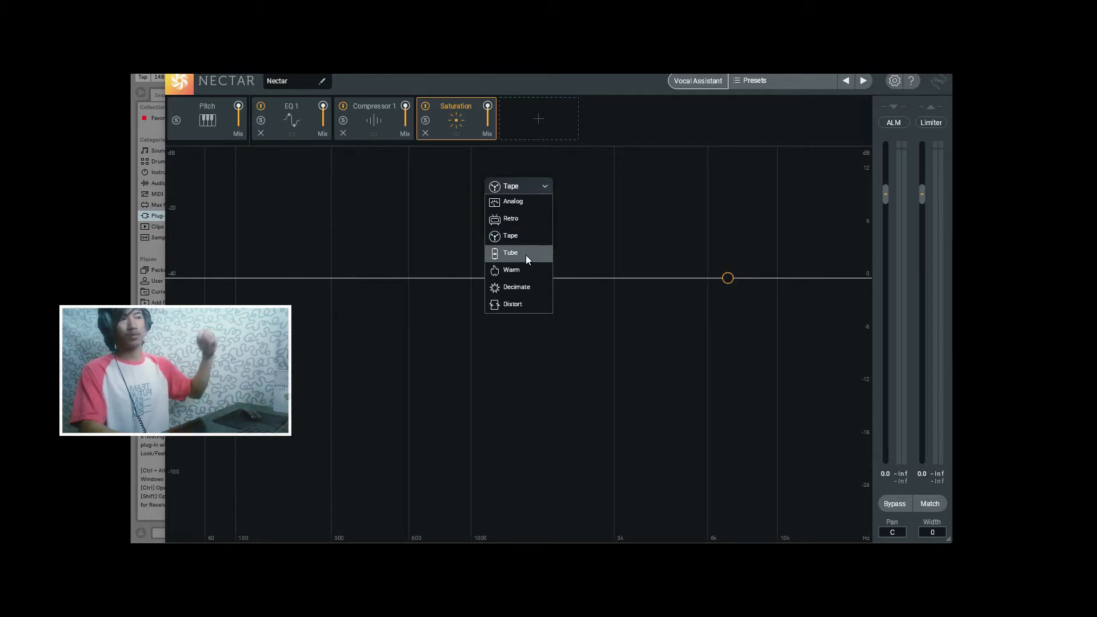
Show the saturation mode list and dismiss it, leaving Tape selected.
{"action": "left_click", "coordinate": [577, 173]}
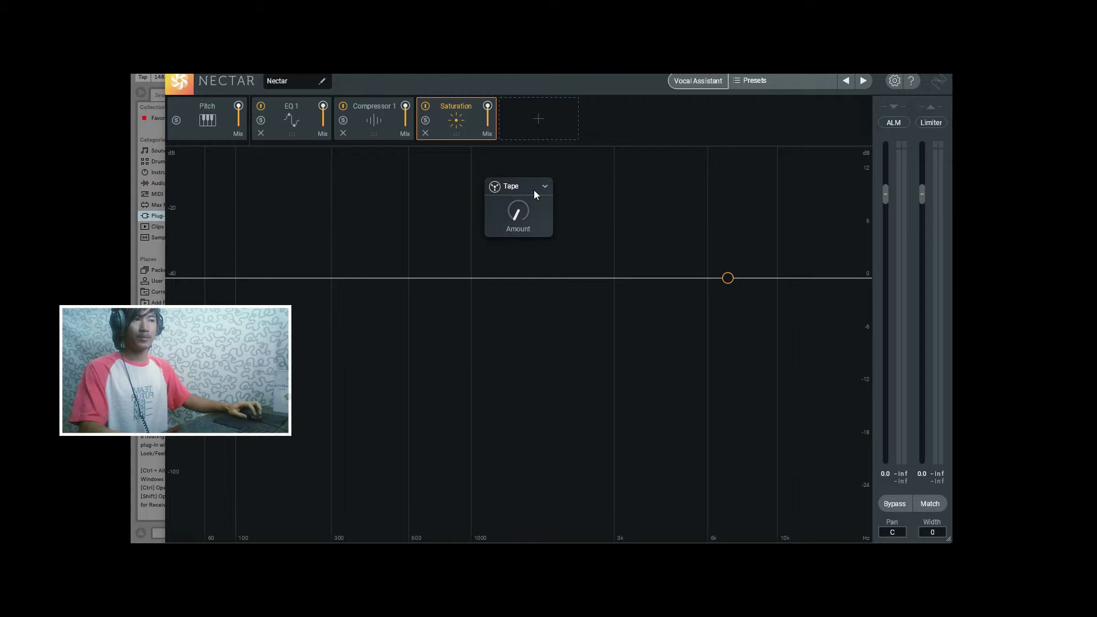
{"action": "left_click", "coordinate": [531, 188]}
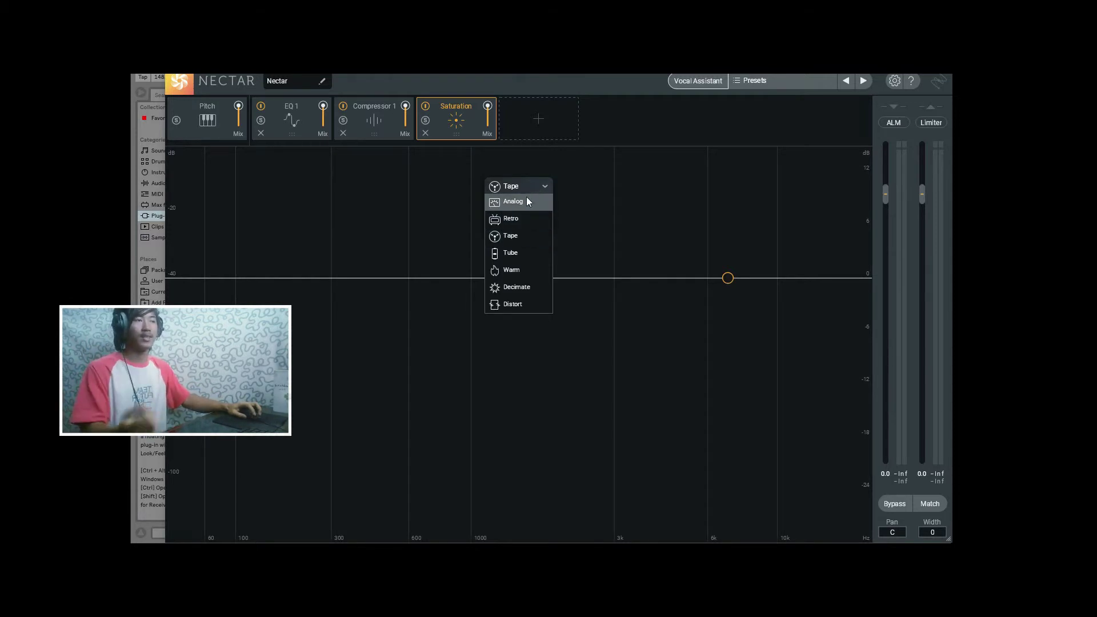
Select Analog mode and sweep the Amount knob up to 100%.
{"action": "left_click", "coordinate": [523, 200]}
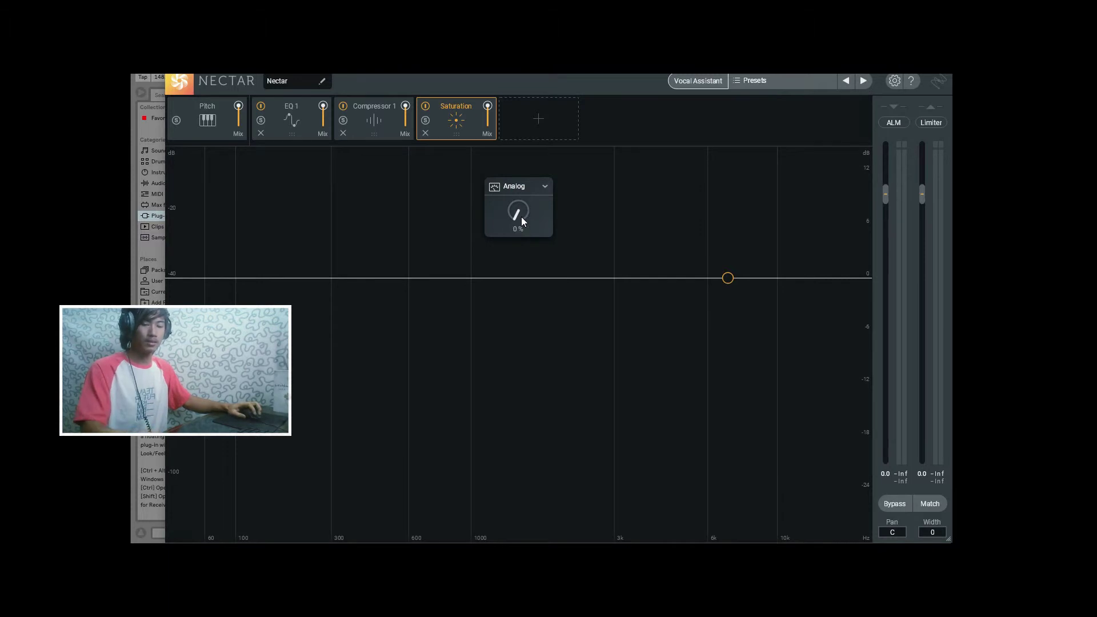
{"action": "left_click_drag", "start_coordinate": [522, 214], "coordinate": [537, 104]}
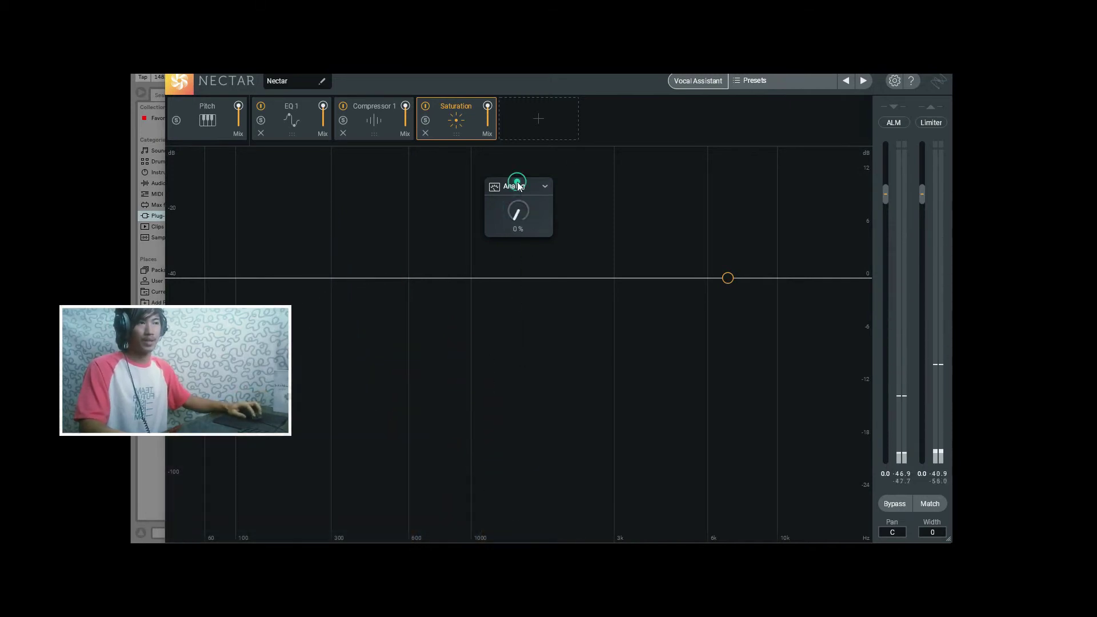
Select Retro mode and audition Amount settings between about 13% and 56%.
{"action": "left_click", "coordinate": [516, 186]}
{"action": "left_click", "coordinate": [517, 219]}
{"action": "mouse_move", "coordinate": [521, 216]}
{"action": "left_mouse_down"}
{"action": "mouse_move", "coordinate": [519, 176]}
{"action": "mouse_move", "coordinate": [542, 99]}
{"action": "left_mouse_up"}
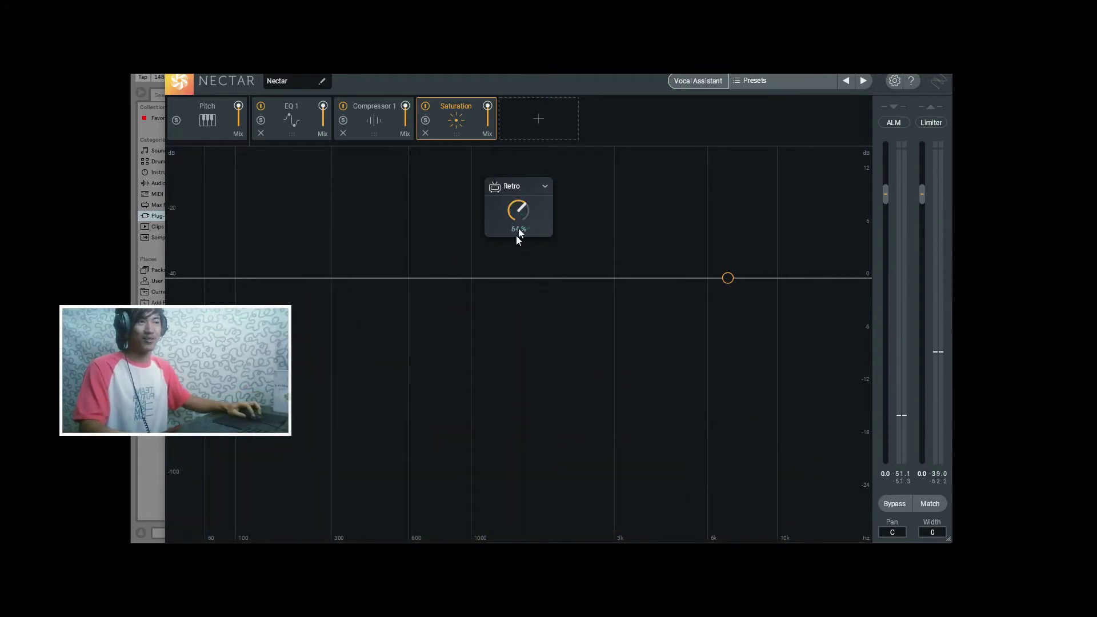
{"action": "left_click_drag", "start_coordinate": [523, 241], "coordinate": [519, 268]}
{"action": "left_click_drag", "start_coordinate": [520, 214], "coordinate": [516, 208]}
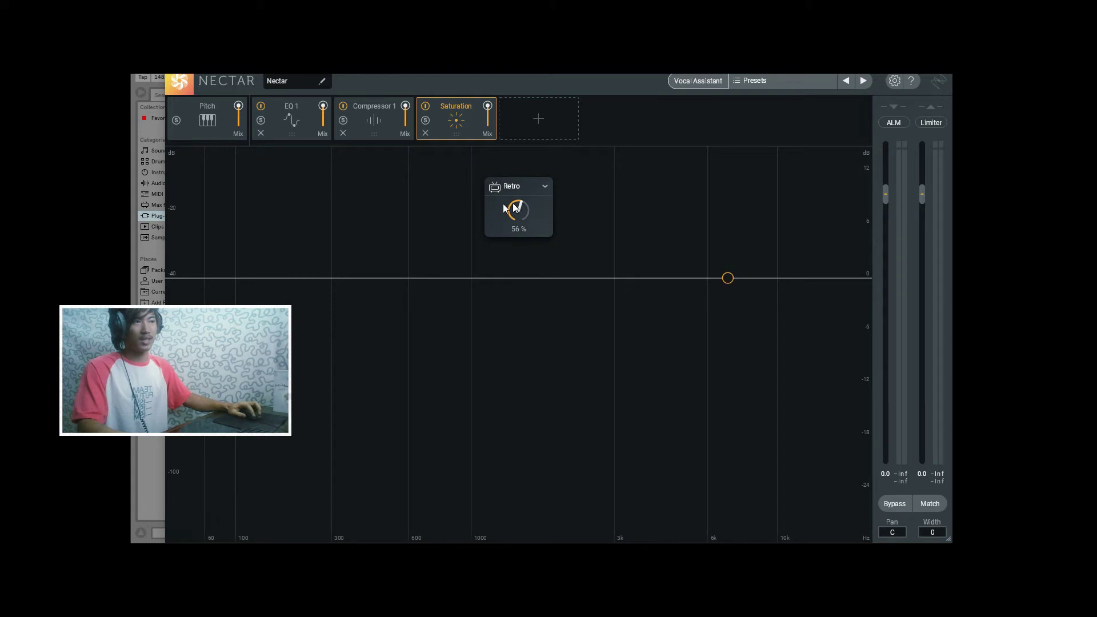
{"action": "left_click_drag", "start_coordinate": [515, 209], "coordinate": [506, 296]}
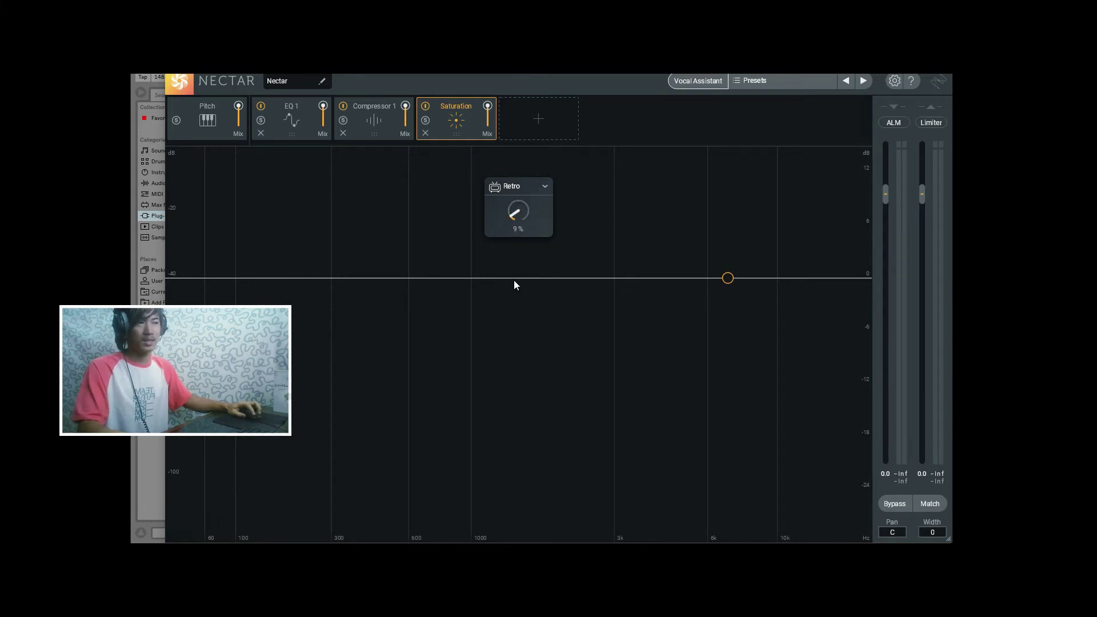
{"action": "left_click", "coordinate": [514, 185]}
Select Tape mode, audition Amount between 64% and 0%, and stop playback.
{"action": "left_click", "coordinate": [525, 237]}
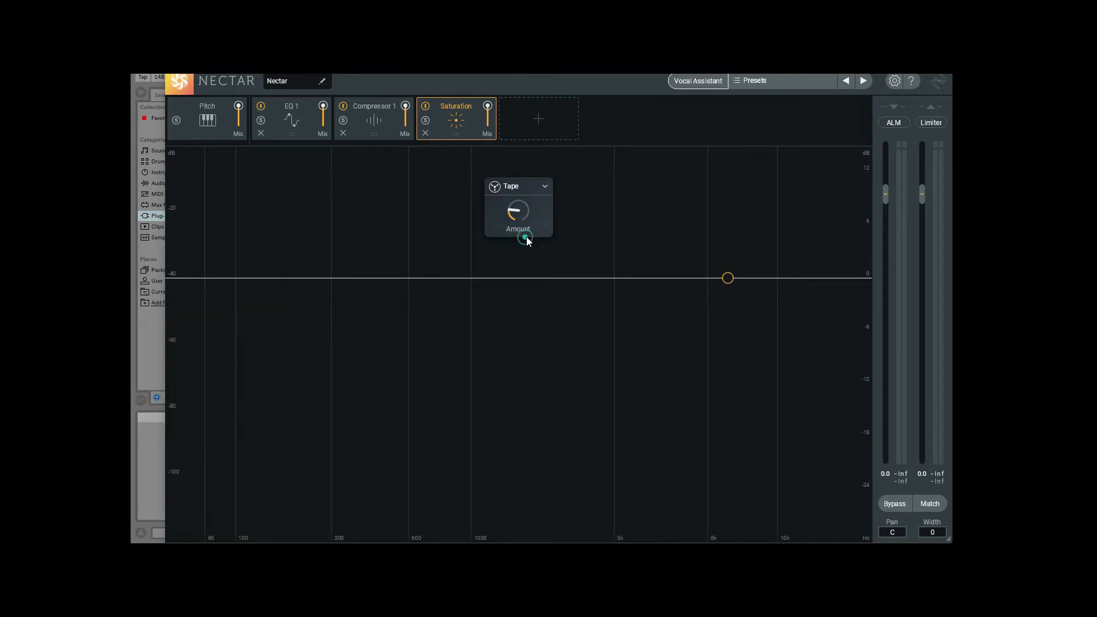
{"action": "left_click_drag", "start_coordinate": [508, 207], "coordinate": [539, 134]}
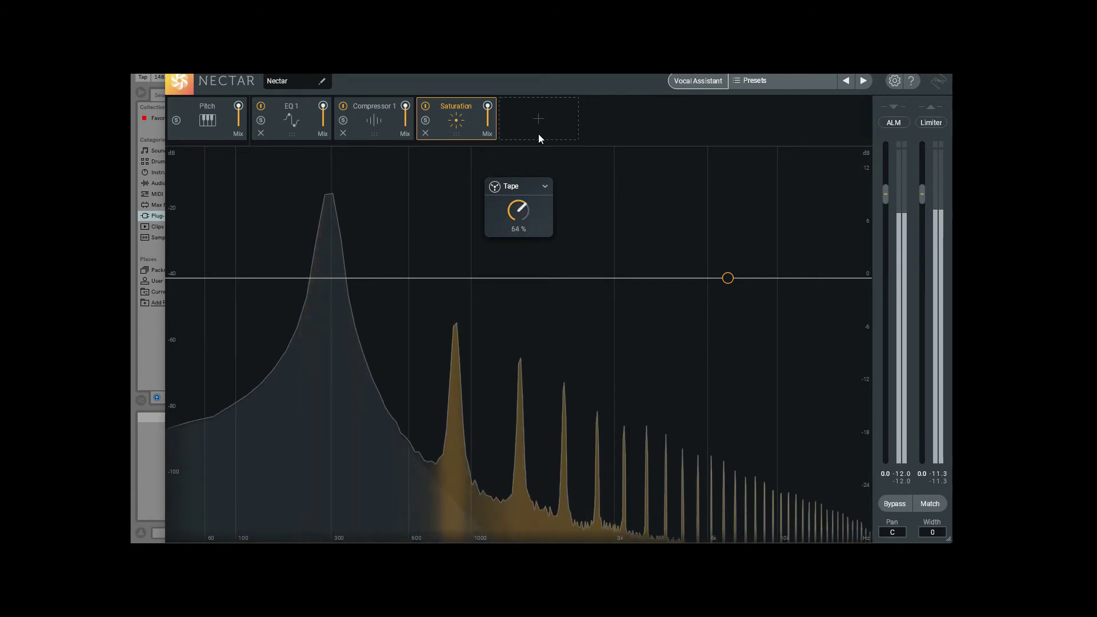
{"action": "left_click_drag", "start_coordinate": [520, 218], "coordinate": [514, 287]}
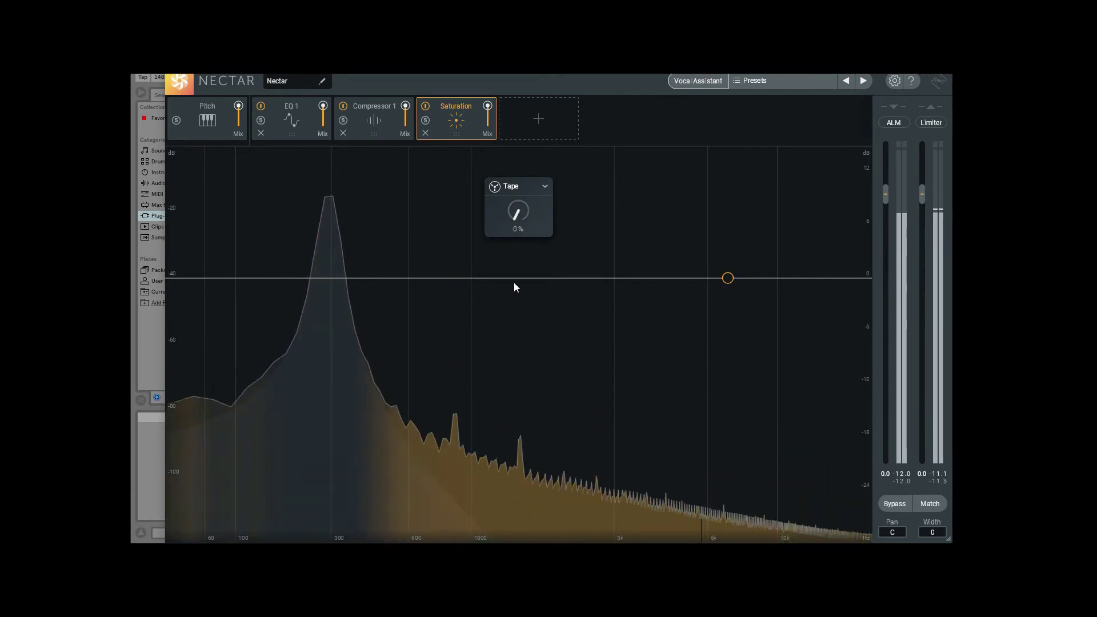
{"action": "key", "text": "space"}
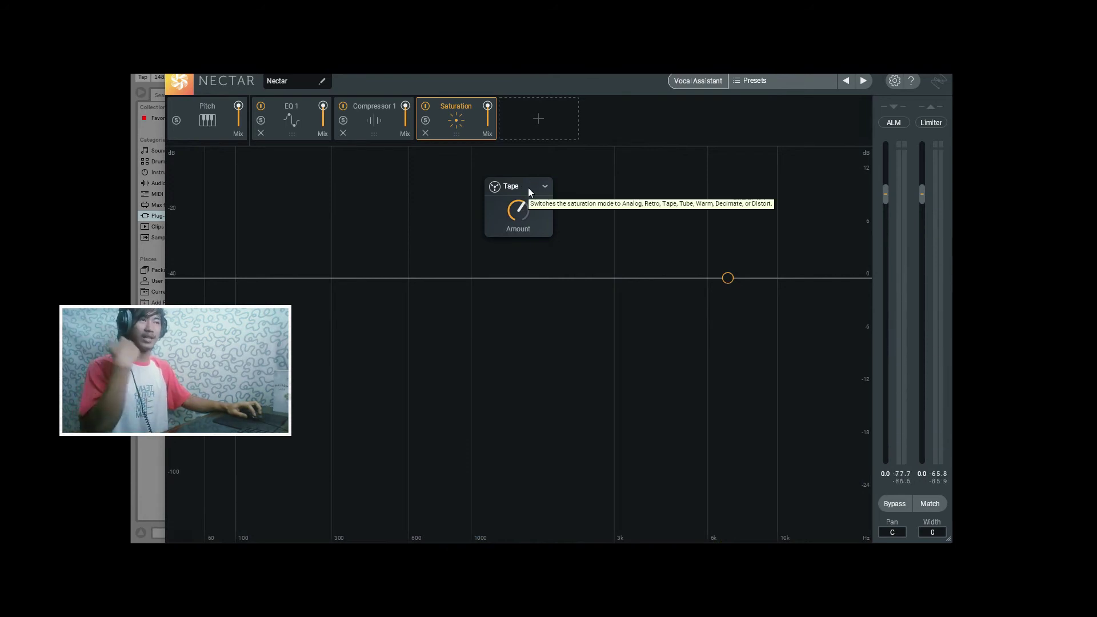
{"action": "left_click", "coordinate": [528, 188]}
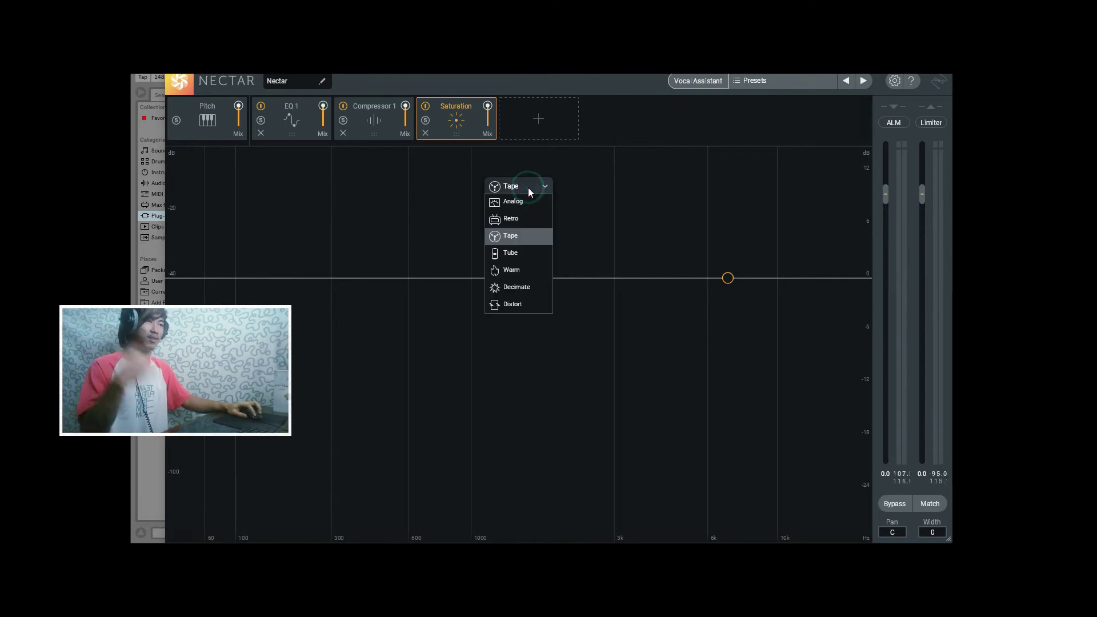
Select Tube mode, start playback, and audition Amount between roughly 38% and 98%.
{"action": "left_click", "coordinate": [517, 256]}
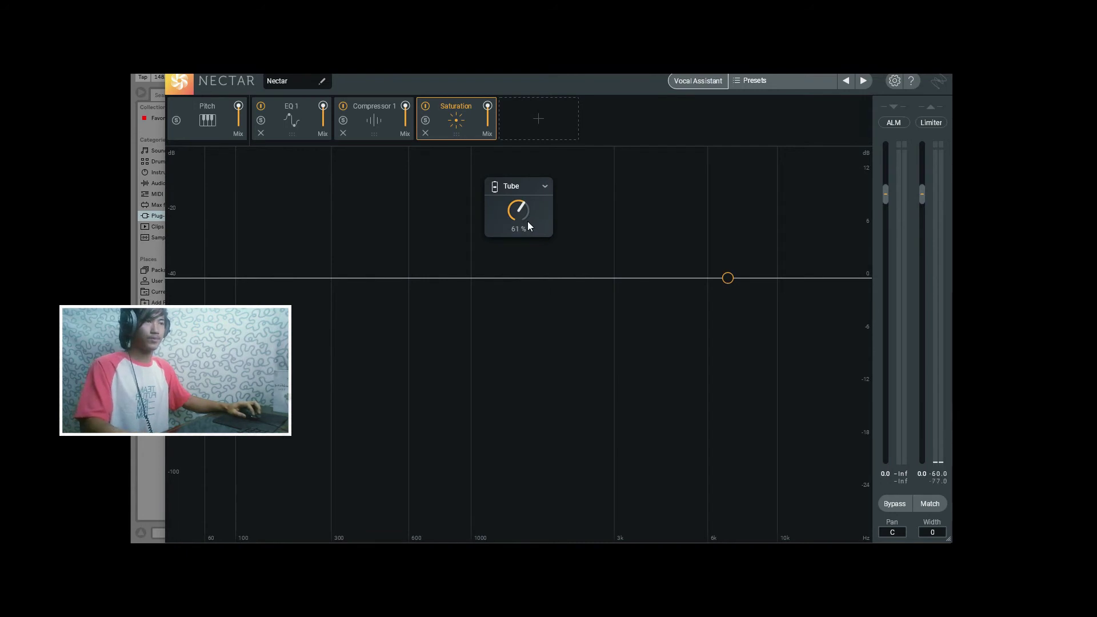
{"action": "key", "text": "space"}
{"action": "mouse_move", "coordinate": [522, 215]}
{"action": "left_mouse_down"}
{"action": "mouse_move", "coordinate": [533, 170]}
{"action": "mouse_move", "coordinate": [506, 229]}
{"action": "left_mouse_up"}
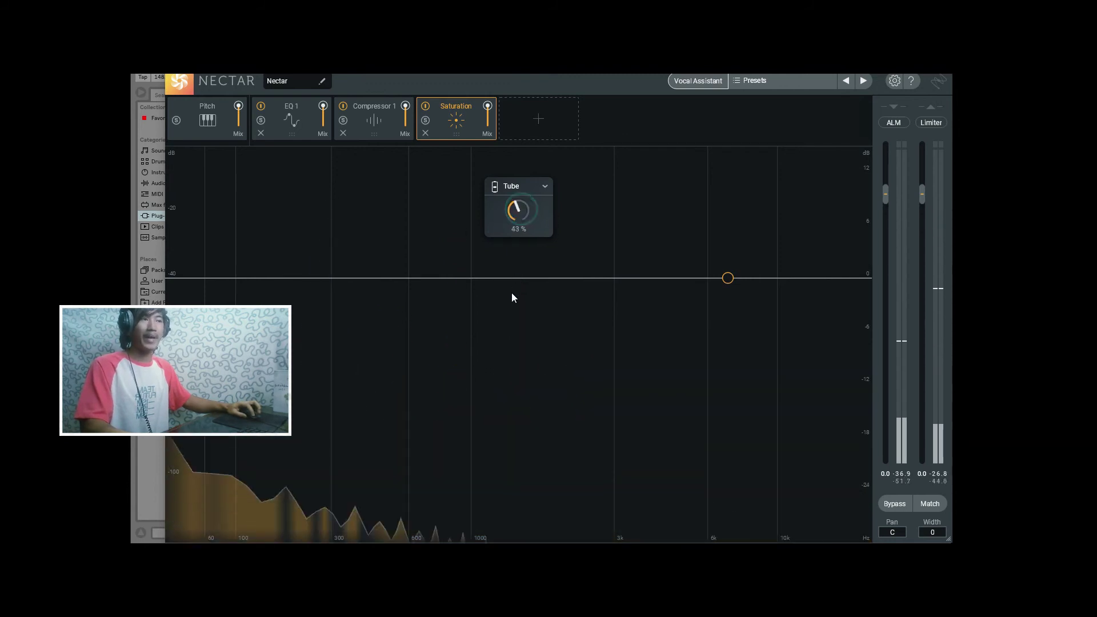
{"action": "left_click_drag", "start_coordinate": [518, 213], "coordinate": [517, 248]}
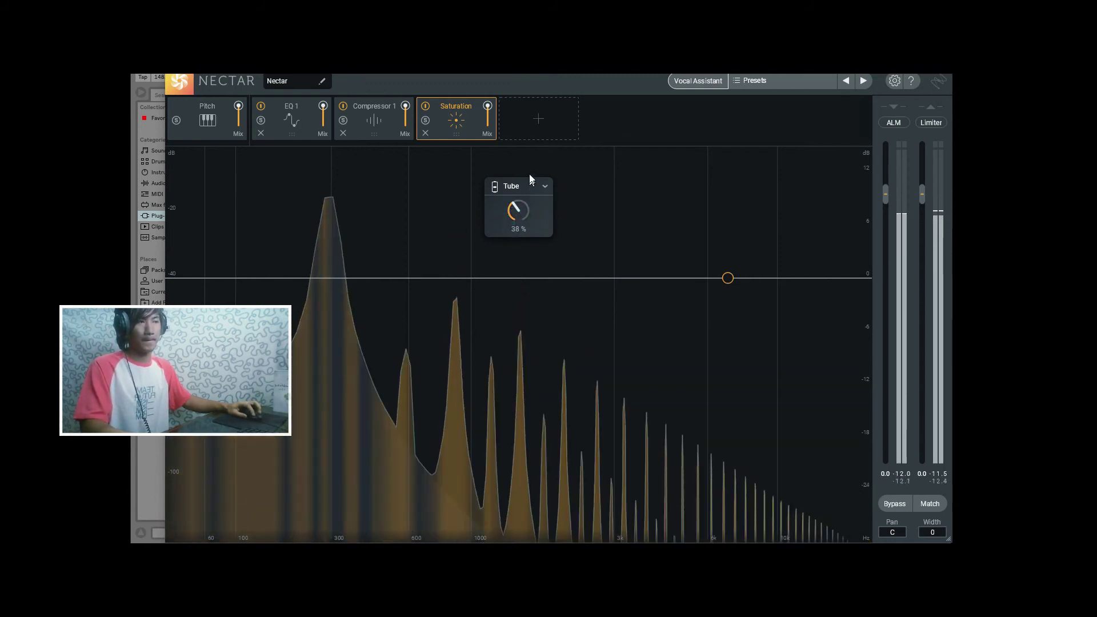
{"action": "left_click_drag", "start_coordinate": [521, 205], "coordinate": [546, 127]}
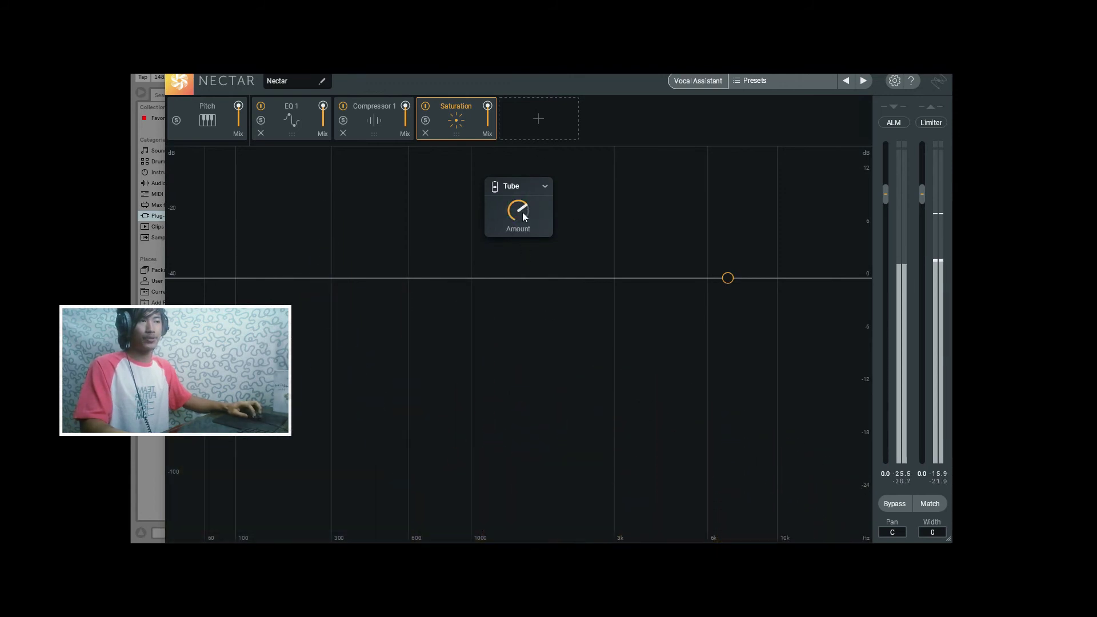
{"action": "mouse_move", "coordinate": [522, 212]}
{"action": "left_mouse_down"}
{"action": "mouse_move", "coordinate": [510, 261]}
{"action": "mouse_move", "coordinate": [527, 165]}
{"action": "left_mouse_up"}
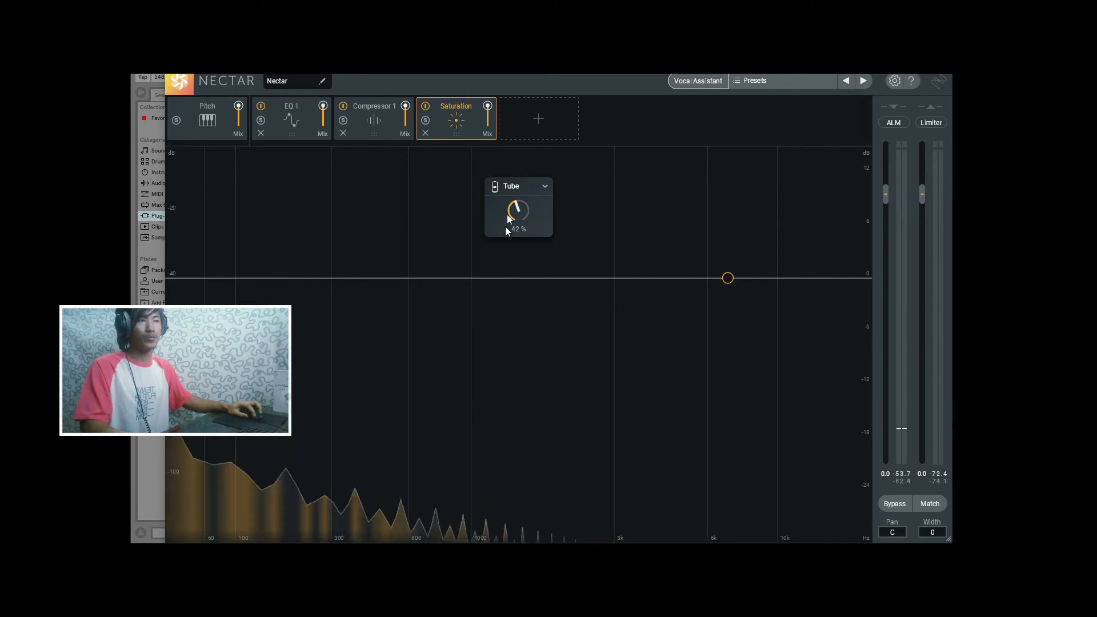
{"action": "left_click_drag", "start_coordinate": [506, 215], "coordinate": [494, 238]}
Select Warm mode and sweep its Amount from 99% back downward.
{"action": "left_click", "coordinate": [512, 187]}
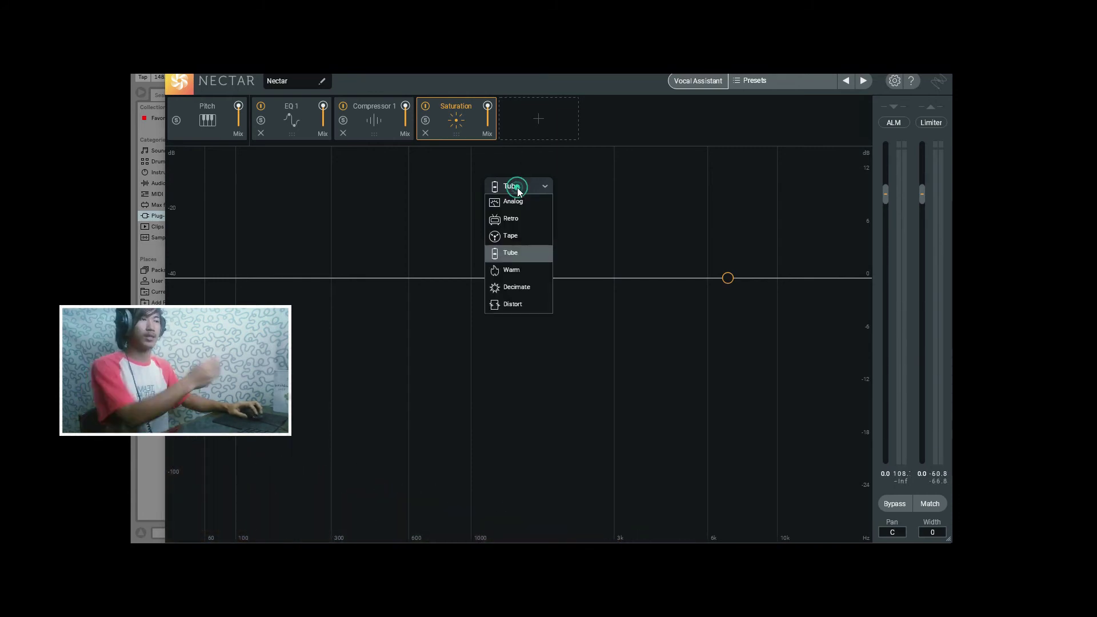
{"action": "left_click", "coordinate": [520, 271]}
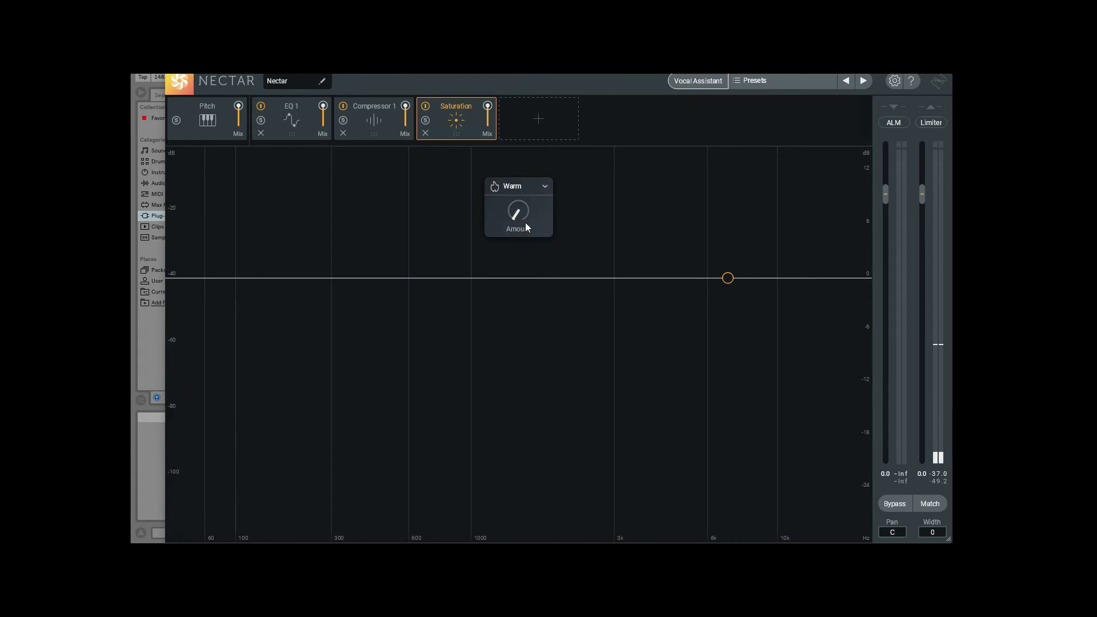
{"action": "left_click_drag", "start_coordinate": [525, 223], "coordinate": [524, 181]}
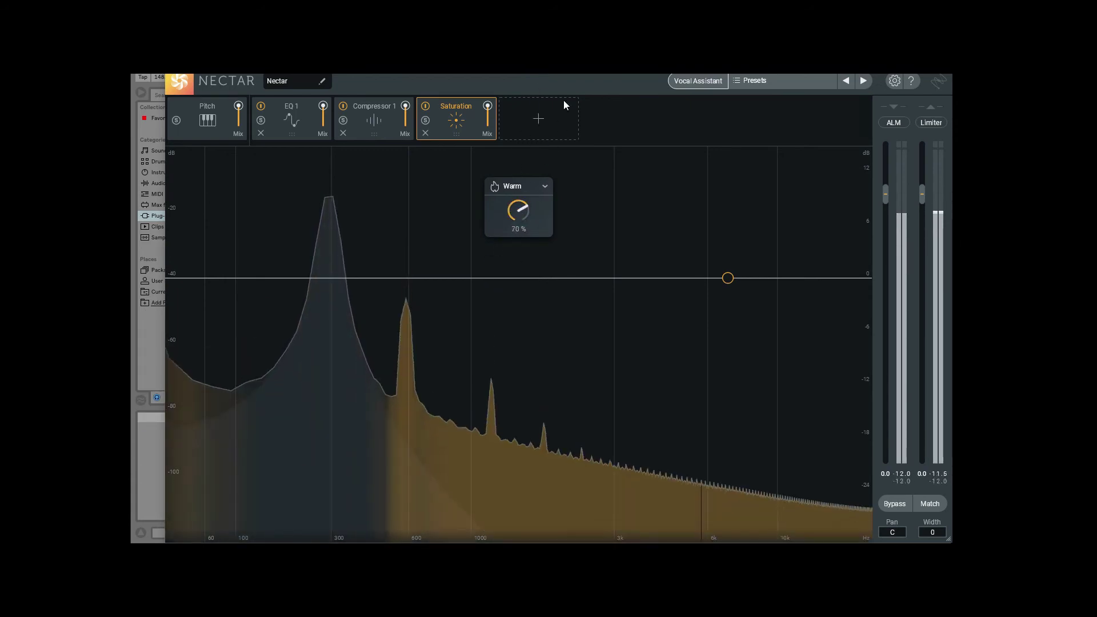
{"action": "left_click_drag", "start_coordinate": [519, 213], "coordinate": [514, 244]}
Switch Saturation to Decimate mode and audition its amount from 2% up to 89%.
{"action": "left_click", "coordinate": [519, 186]}
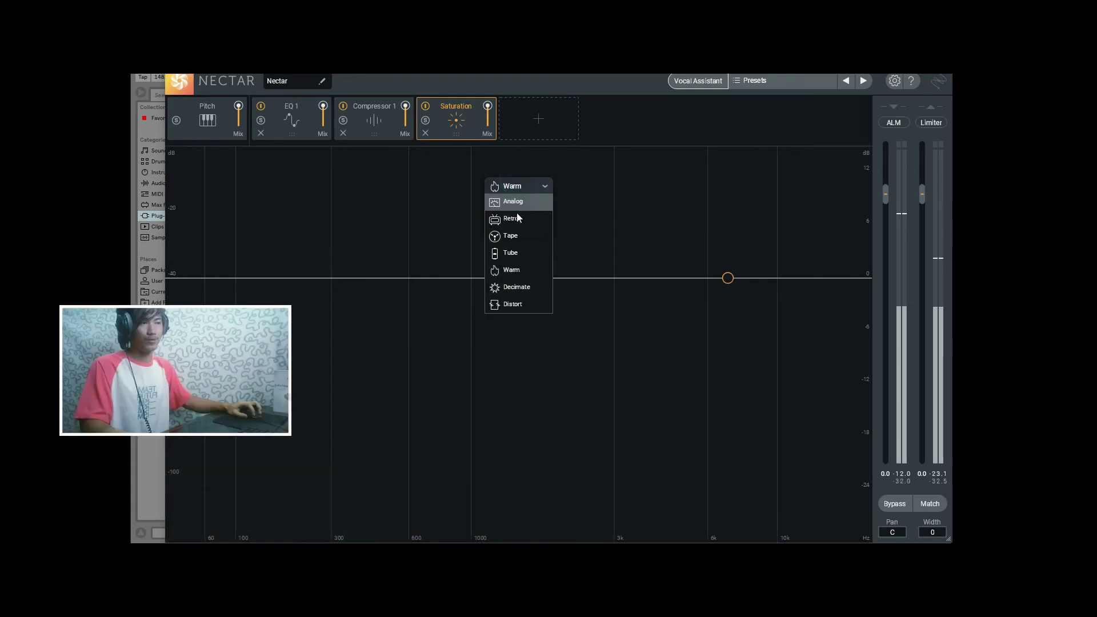
{"action": "left_click", "coordinate": [523, 288]}
{"action": "left_click_drag", "start_coordinate": [520, 217], "coordinate": [548, 99]}
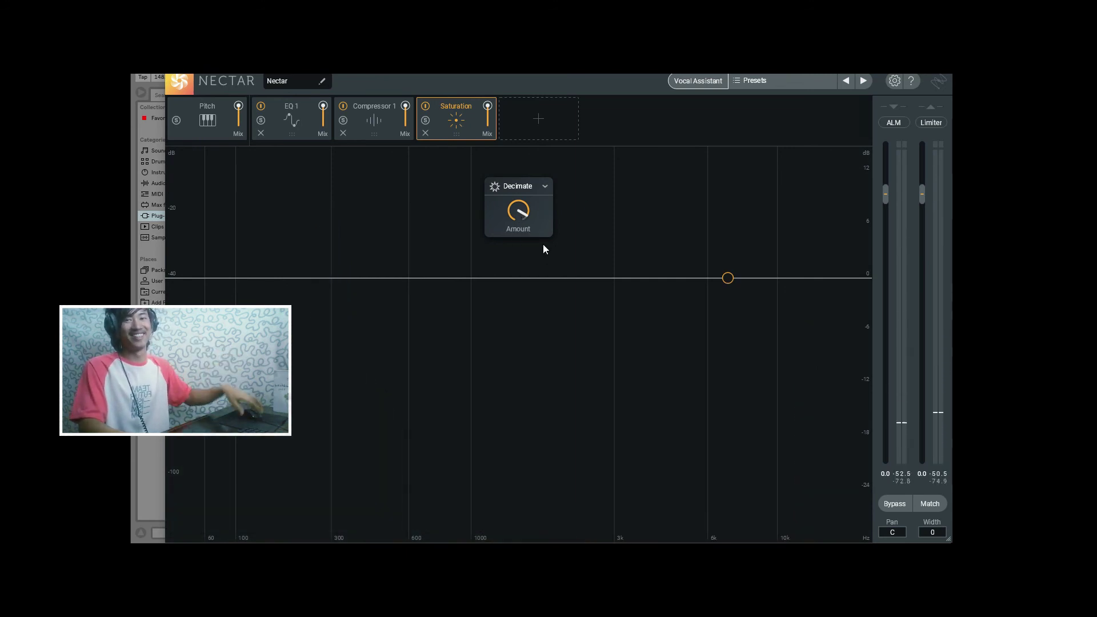
Change the Saturation mode from Decimate to Distort.
{"action": "left_click", "coordinate": [518, 185]}
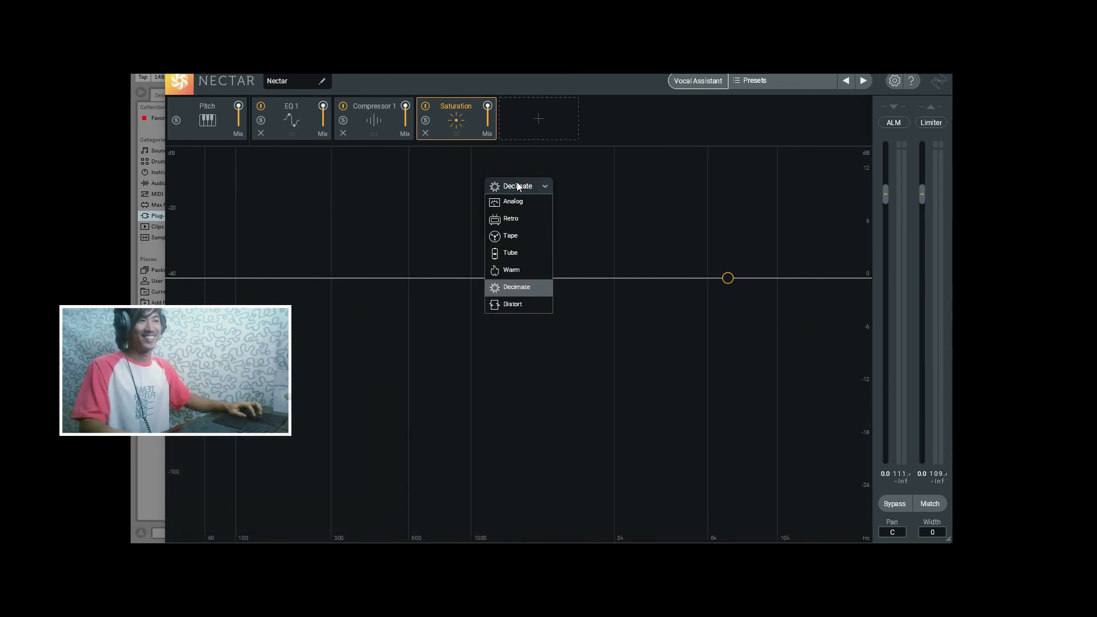
{"action": "left_click", "coordinate": [516, 184]}
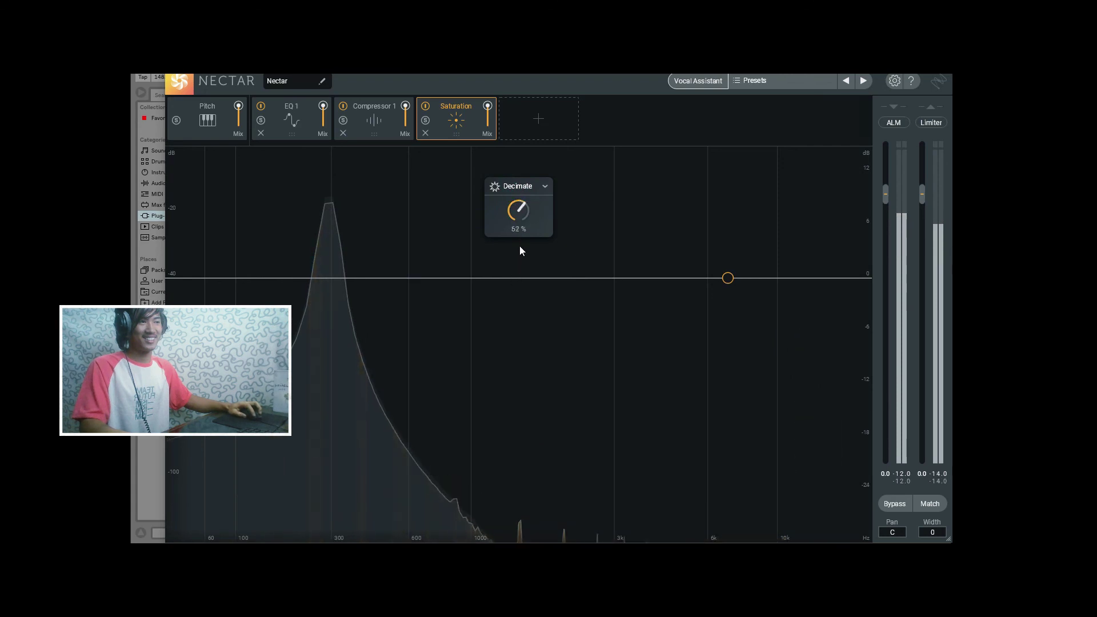
{"action": "left_click", "coordinate": [518, 185]}
{"action": "left_click", "coordinate": [525, 302]}
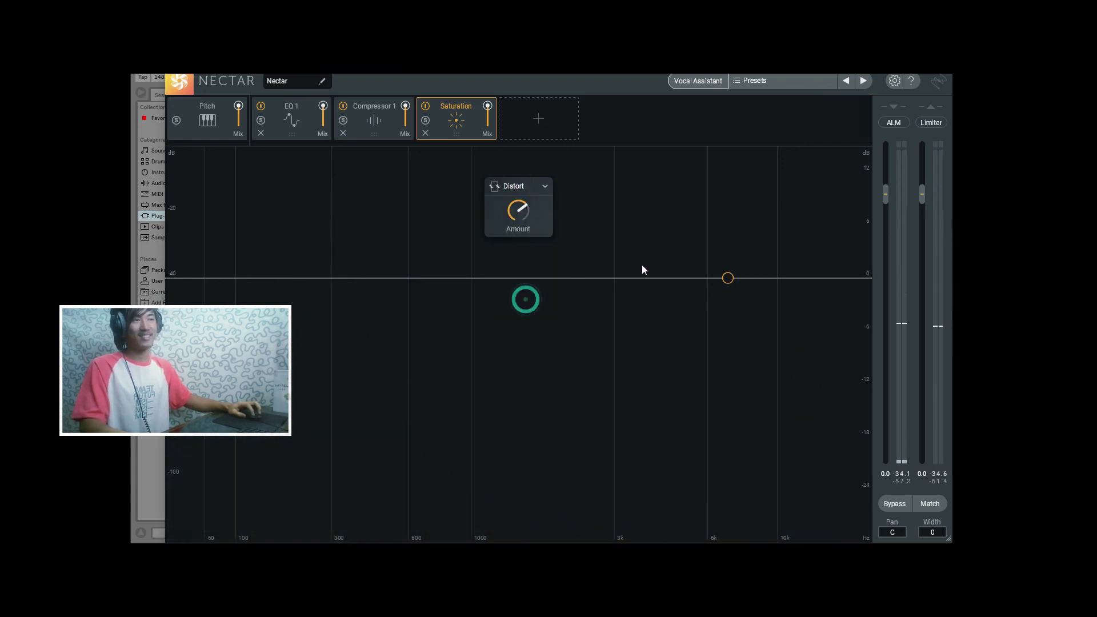